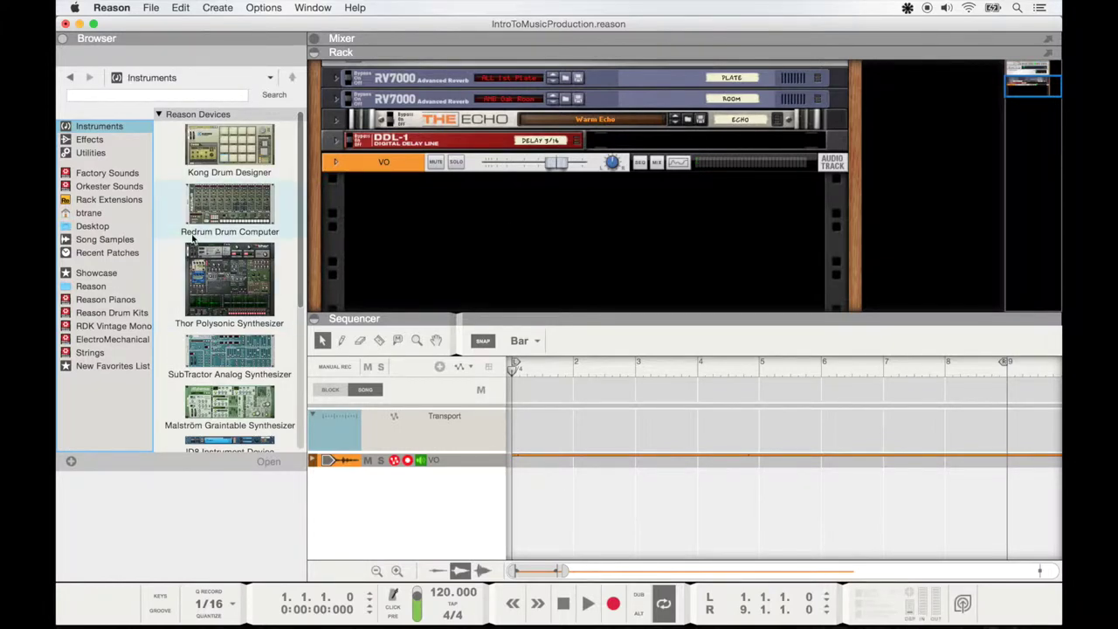
Add a Redrum Drum Computer below the VO audio track in the rack, load House Kit 03.drp into it and audition drum 1.
left_click_drag(223, 203, 511, 230)
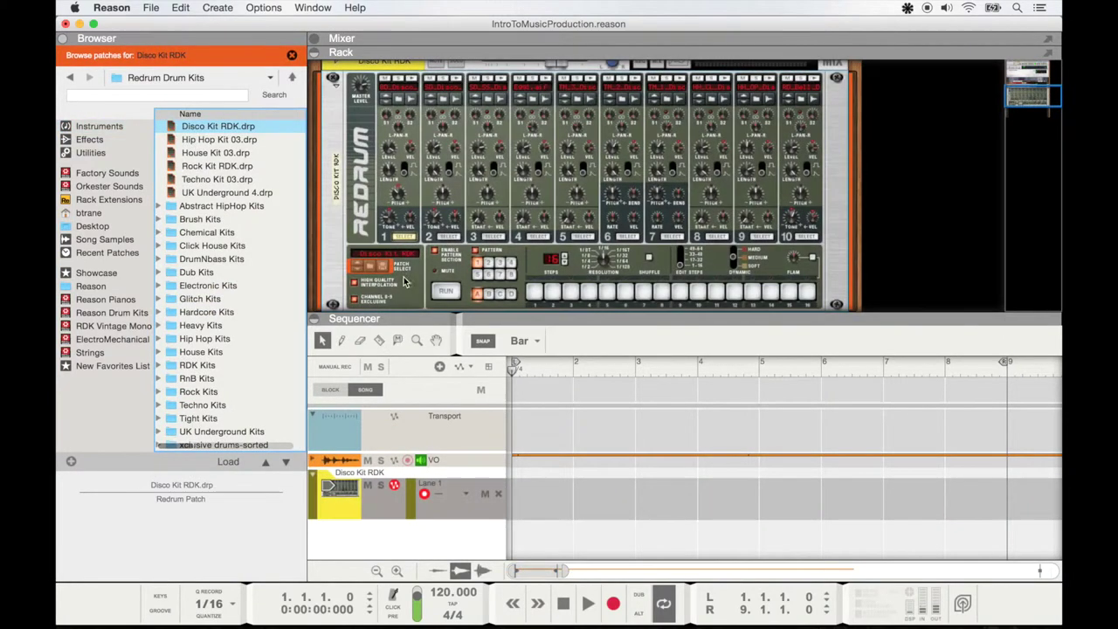
left_click(226, 154)
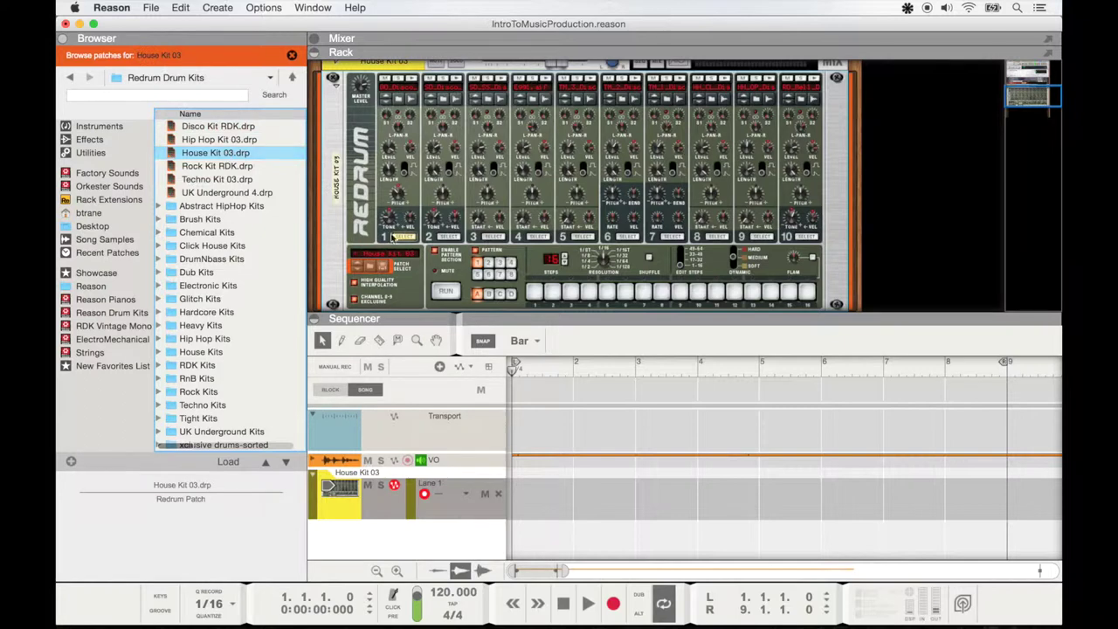
left_click(409, 80)
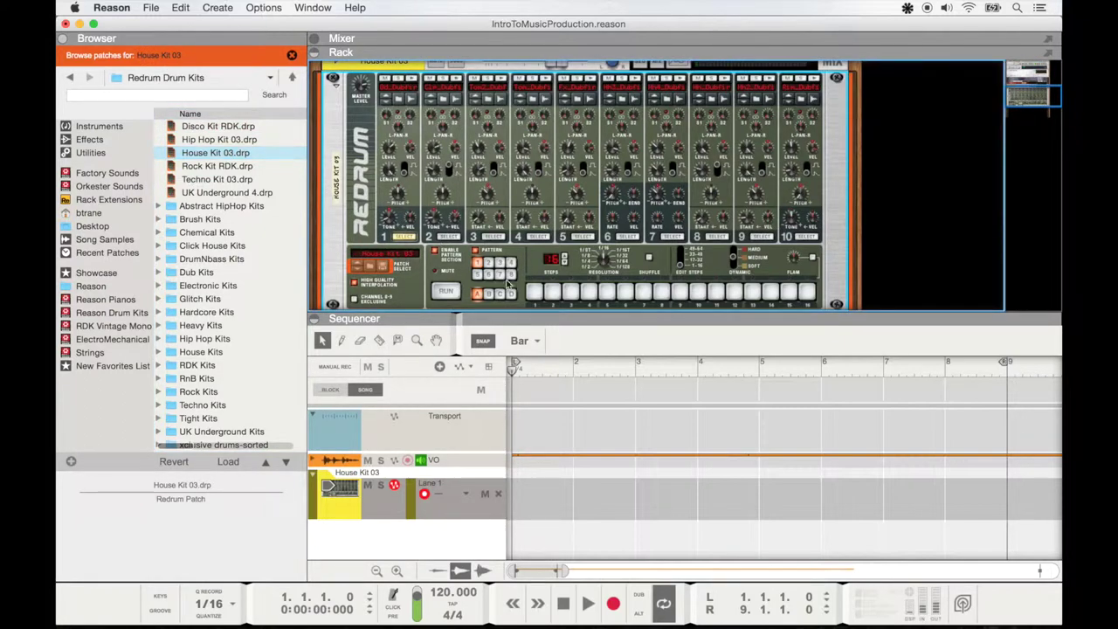
Program drum 1 of pattern A1 on steps 1, 5, 9 and 13, and start the Redrum pattern running.
left_click(533, 293)
left_click(607, 293)
left_click(755, 293)
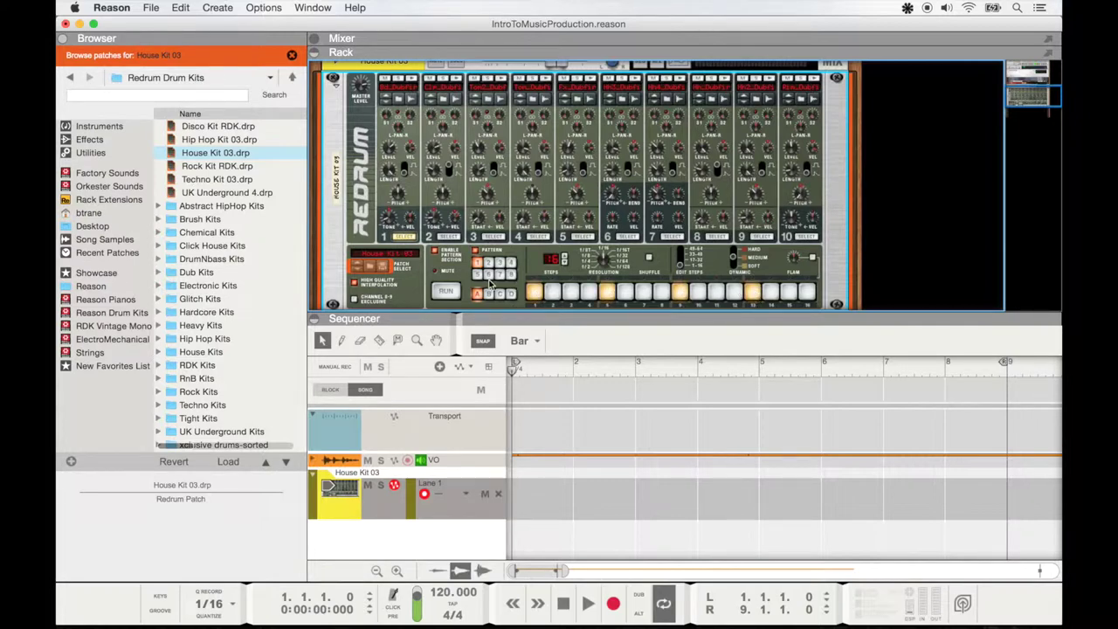
left_click(446, 291)
In pattern A1, program drum 2 on steps 5 and 13, and drum 8 on all 16 steps.
left_click(449, 238)
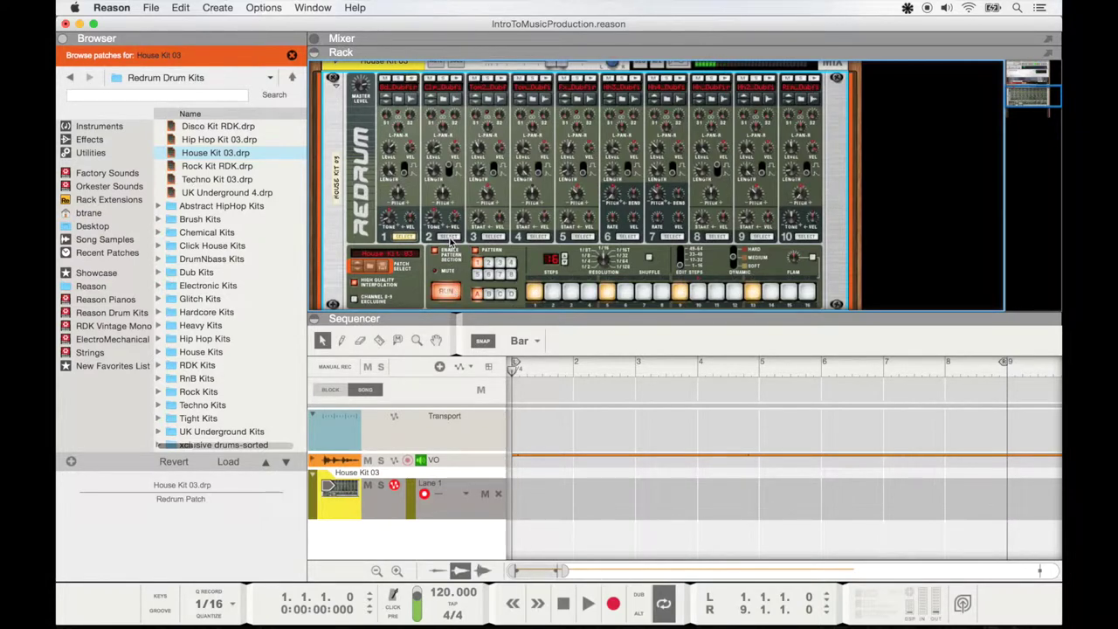
left_click(752, 293)
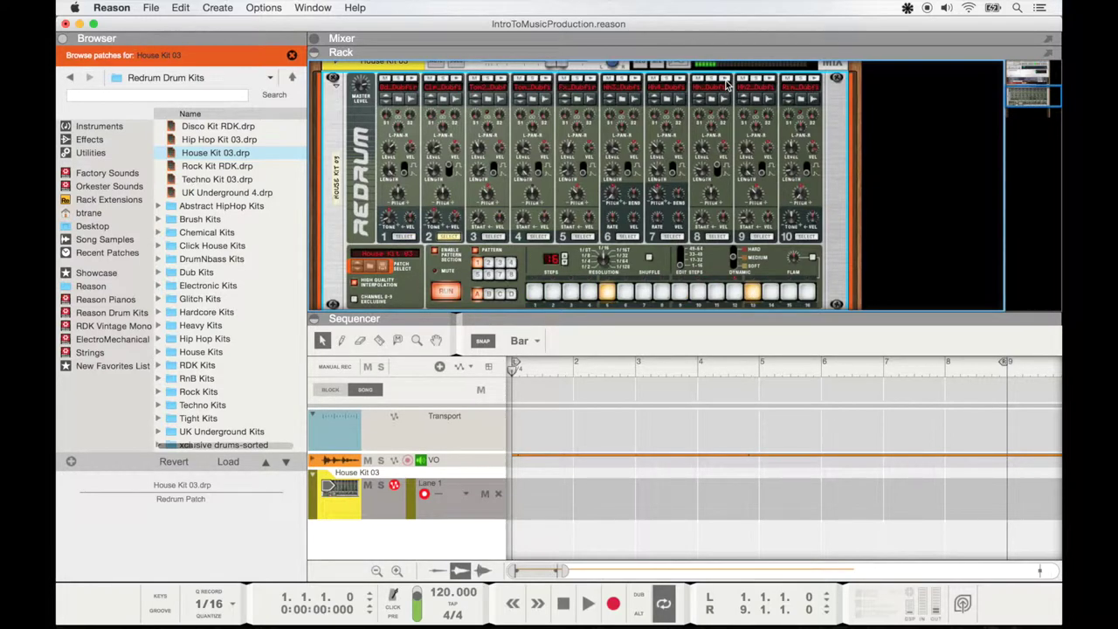
left_click(716, 237)
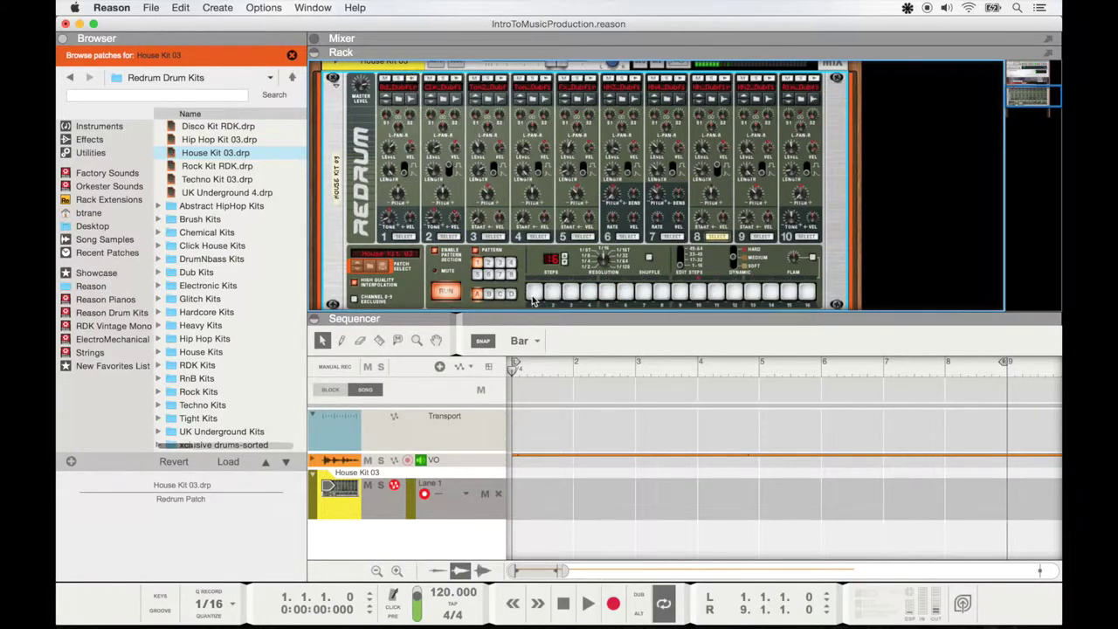
mouse_move(534, 296)
left_mouse_down()
mouse_move(725, 295)
mouse_move(576, 296)
left_mouse_up()
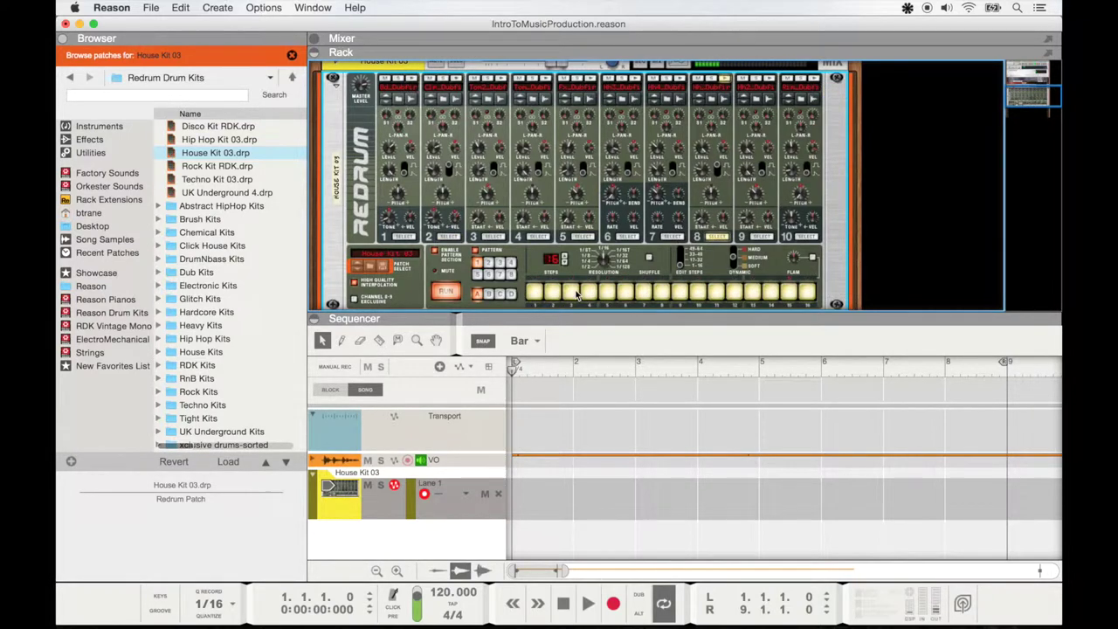
Paste the copied beat into pattern A2 and vary its drum 8 hits, clearing steps 5, 8 and 11.
left_click(489, 265)
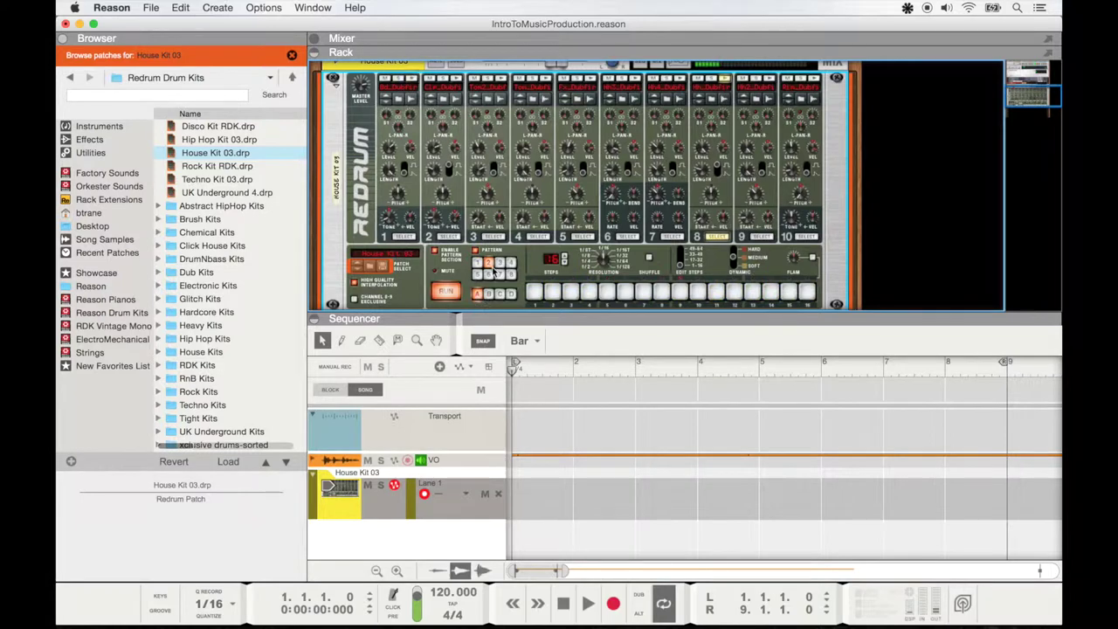
key("super+v")
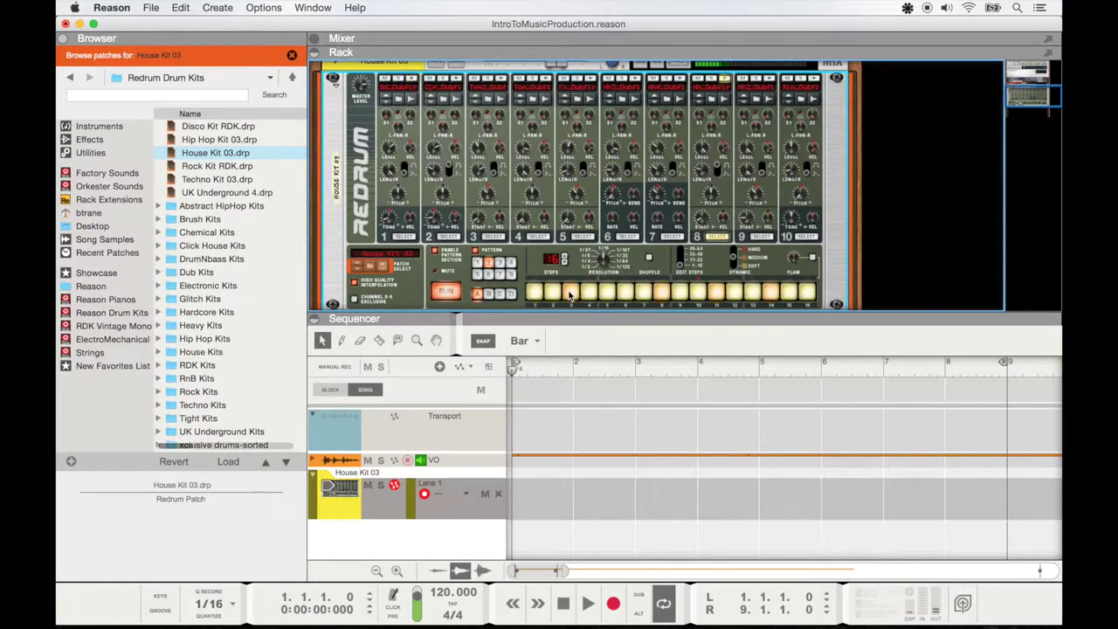
left_click(610, 295)
left_click(645, 295)
left_click(662, 295)
left_click(714, 295)
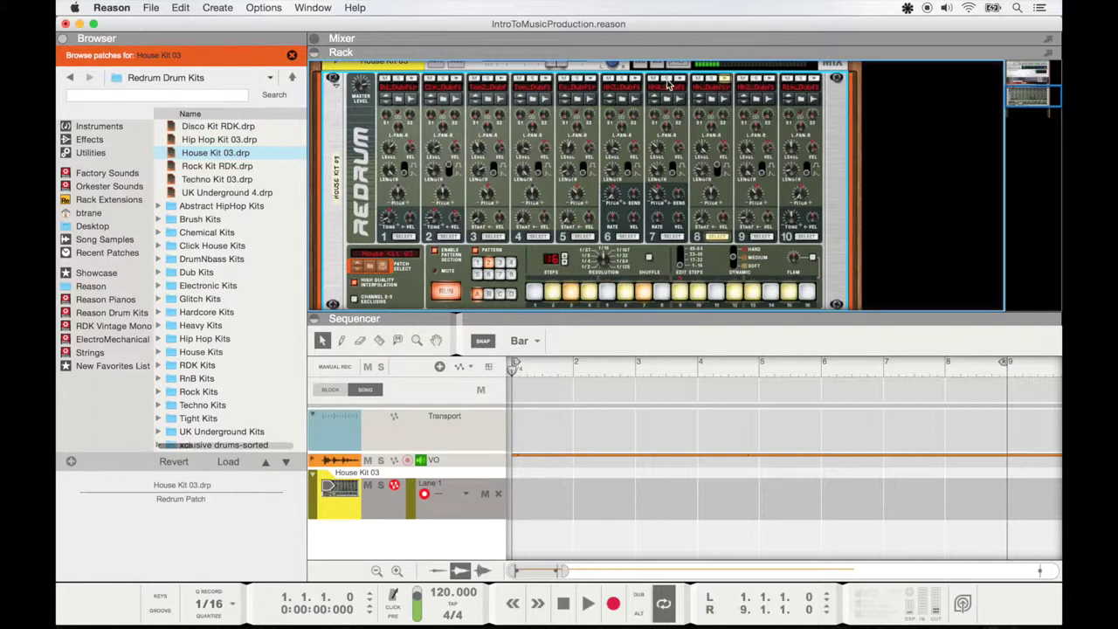
Program drum 7 of pattern A2 on steps 5, 12 and 16.
left_click(671, 235)
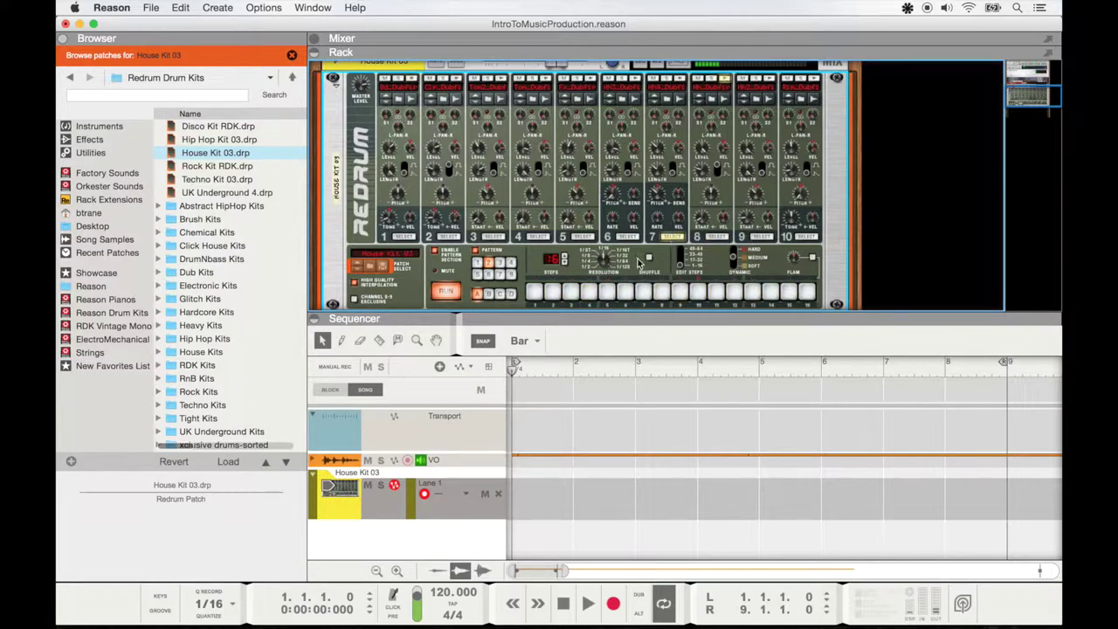
left_click(608, 292)
left_click(734, 294)
left_click(807, 294)
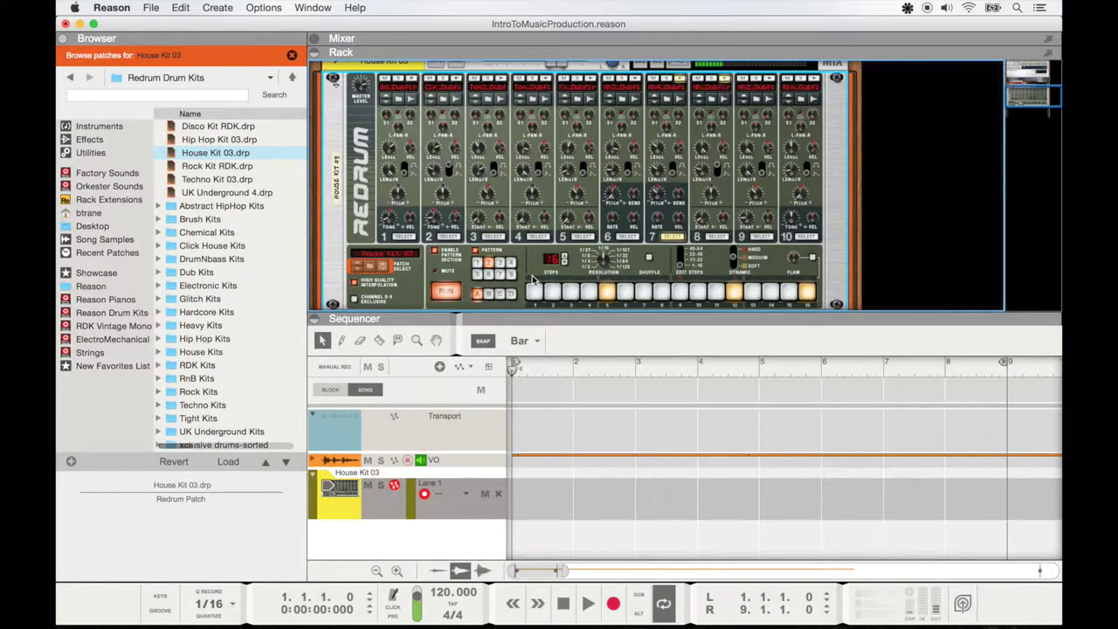
Paste the copied beat into pattern A3 and clear its drum 7 hits on steps 12 and 16.
left_click(500, 262)
key("cmd+v")
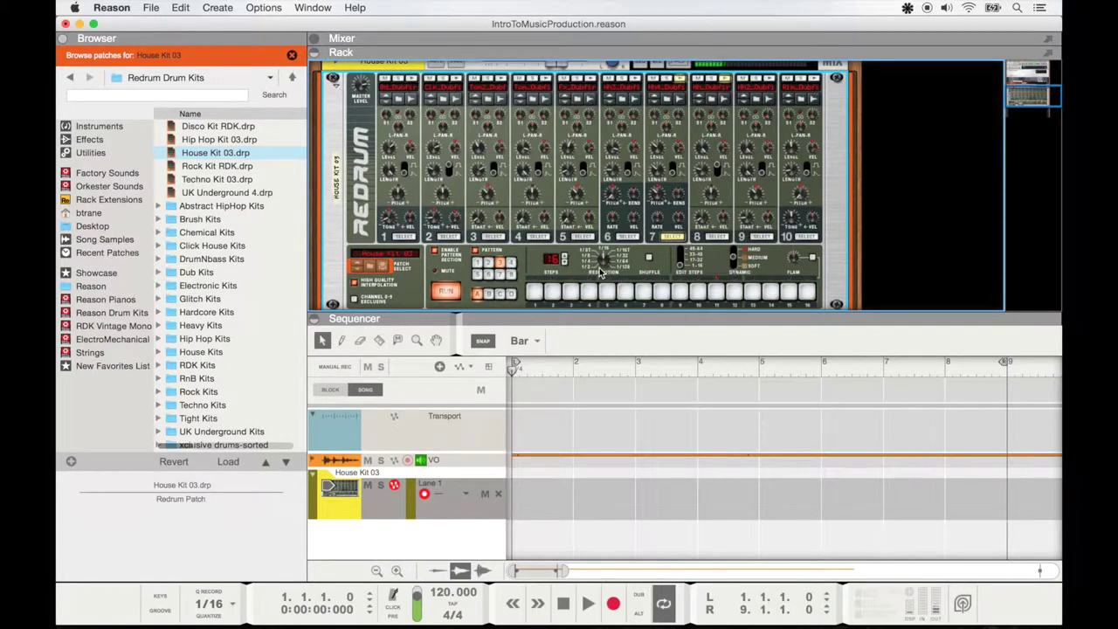
key("super+v")
left_click(732, 294)
left_click(807, 293)
Rework the drum 8 hits of pattern A3 by editing the closing steps and adding hits on steps 1 and 11.
left_click(714, 237)
left_click(788, 294)
left_click(752, 293)
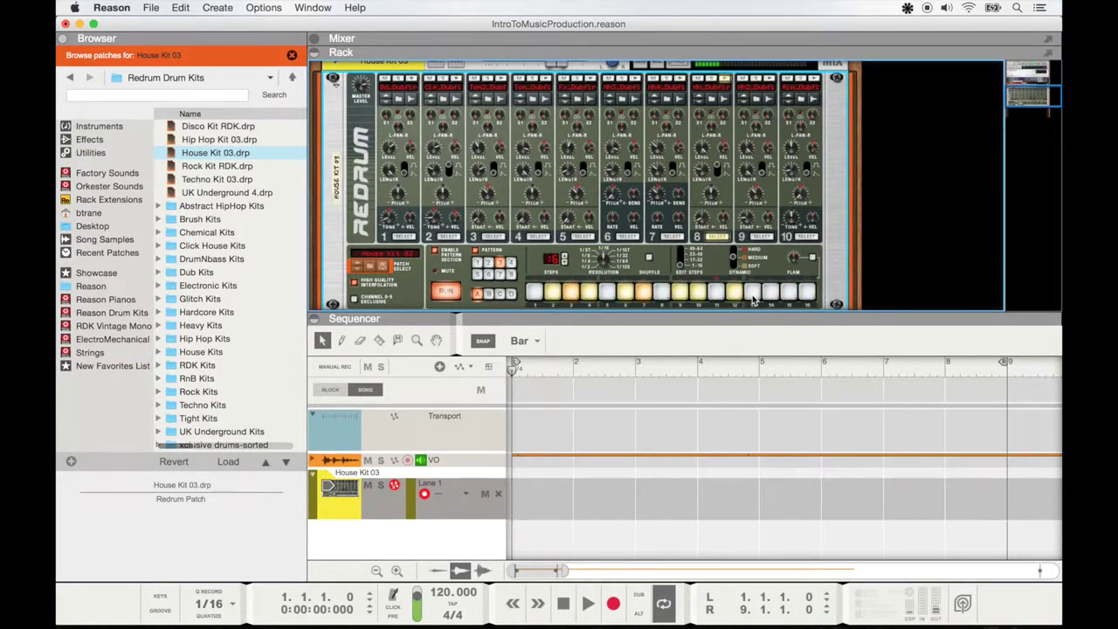
left_click(716, 297)
left_click(534, 293)
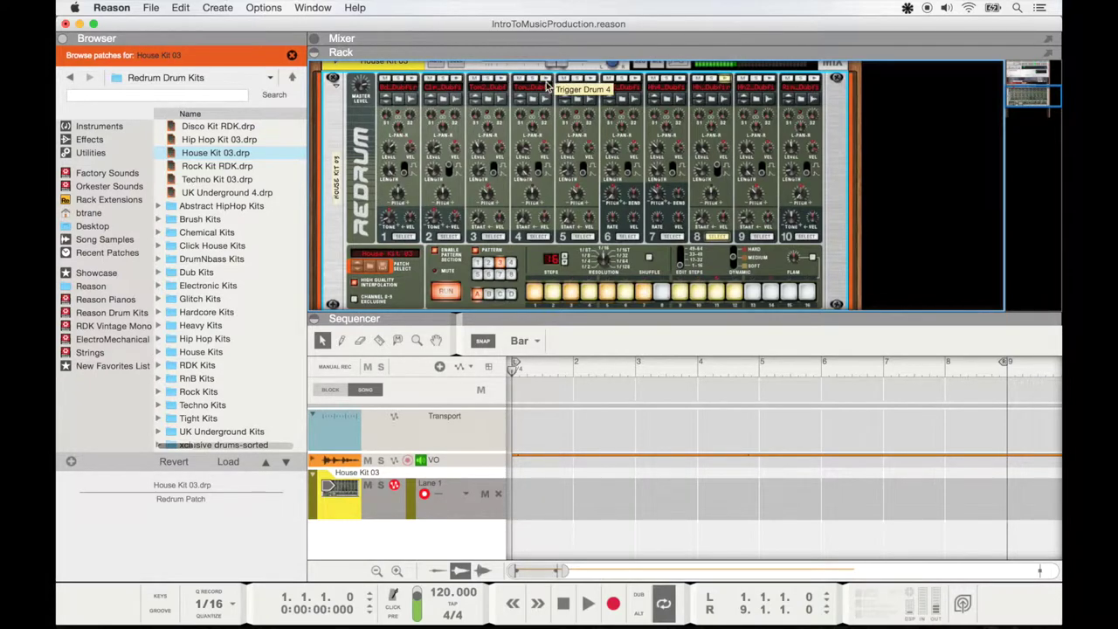
Program drum 3 of pattern A3 with hits on steps 1 and 2.
left_click(494, 237)
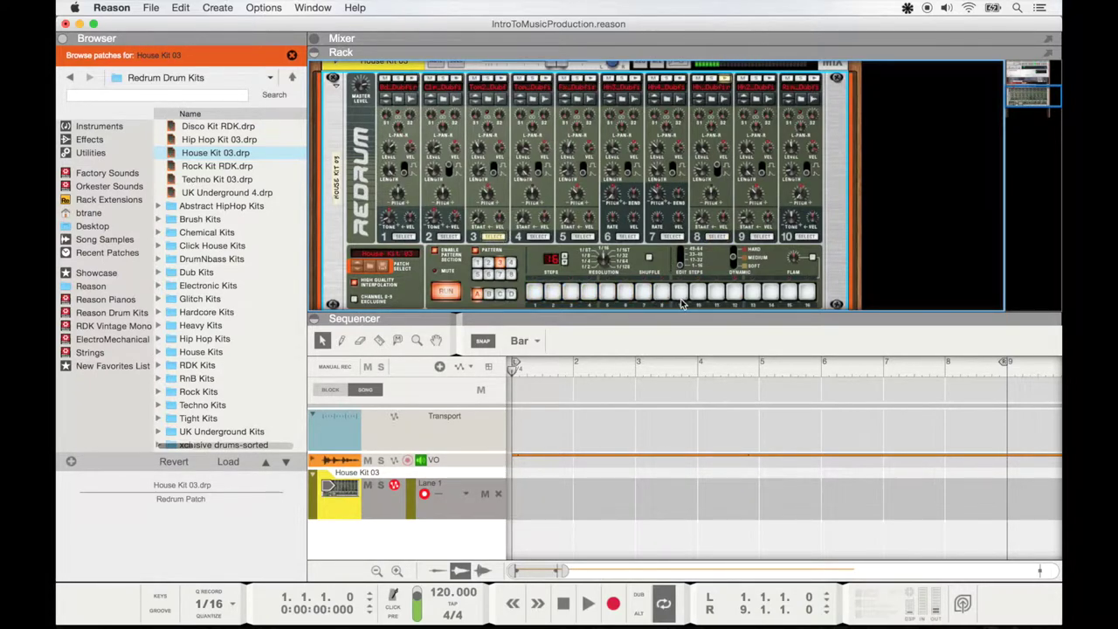
left_click(534, 291)
left_click(552, 291)
Program drum 4 of pattern A3 on steps 6, 9 and 11 only, and stop the Redrum pattern.
left_click(539, 237)
left_click(661, 291)
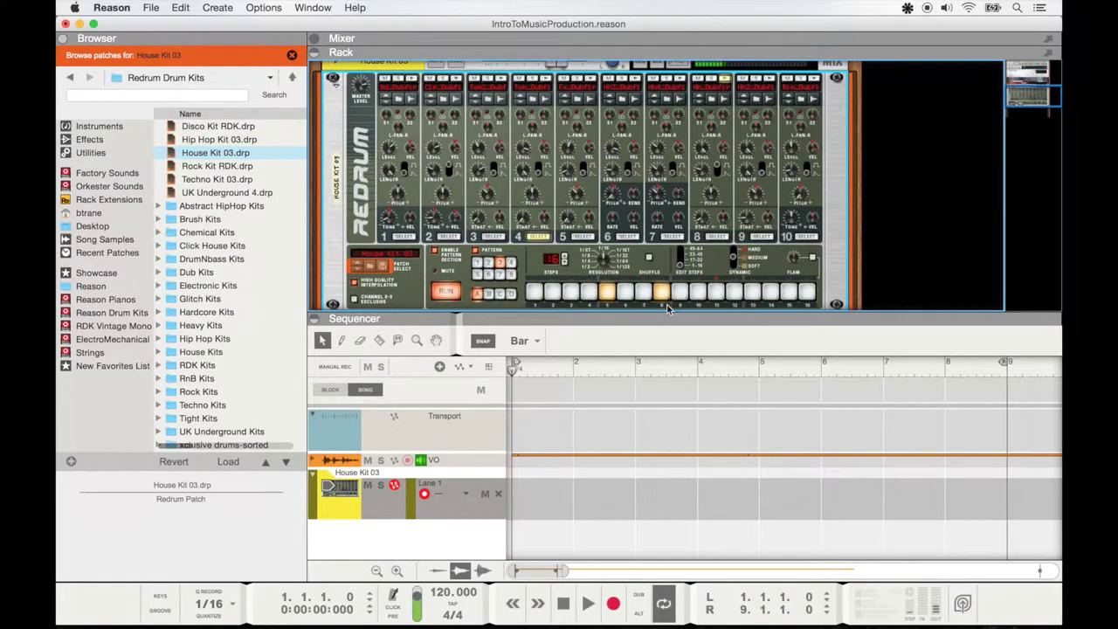
left_click(607, 292)
left_click(625, 292)
left_click(661, 292)
left_click(697, 292)
left_click(698, 292)
left_click(716, 291)
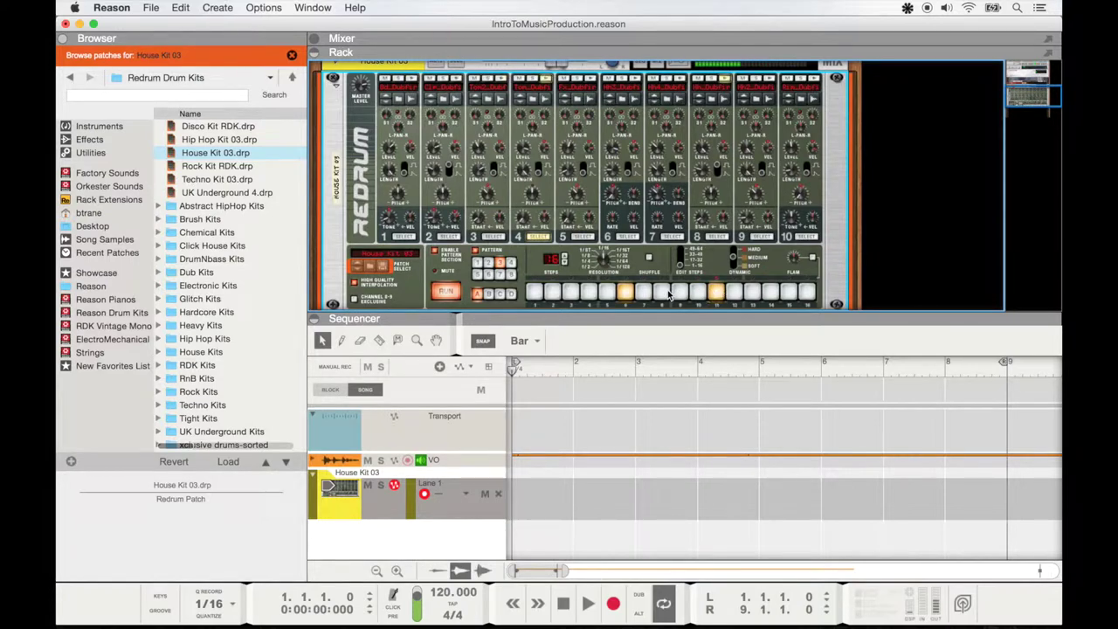
left_click(678, 293)
left_click(447, 292)
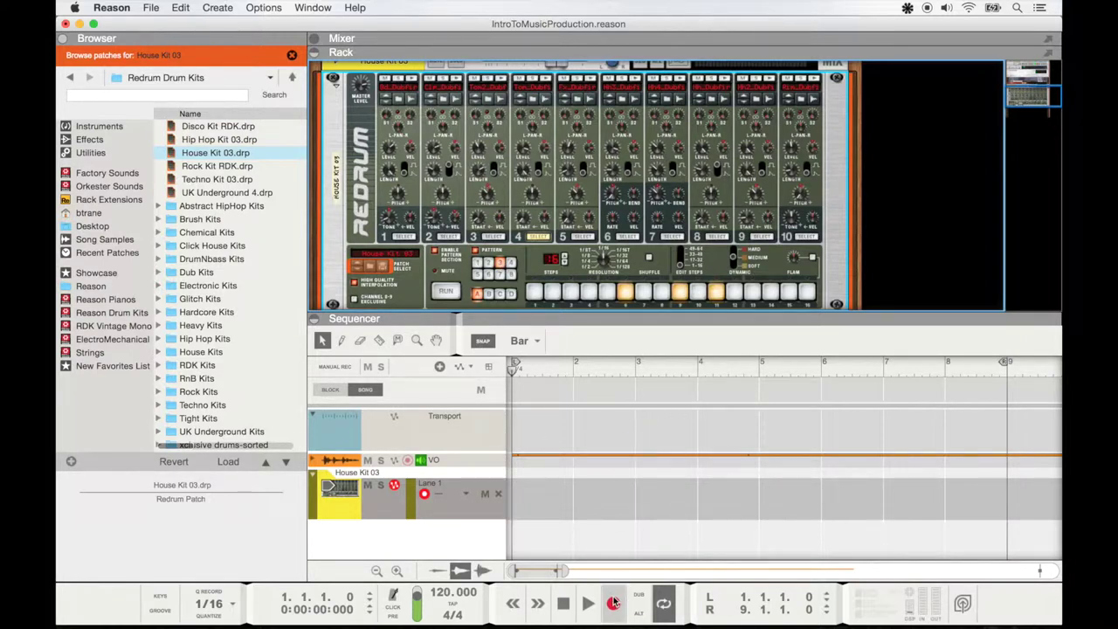
Record eight bars of Redrum pattern changes, alternating A1 and A2 every bar with A3 in bar 8, and return to the song start.
left_click(477, 263)
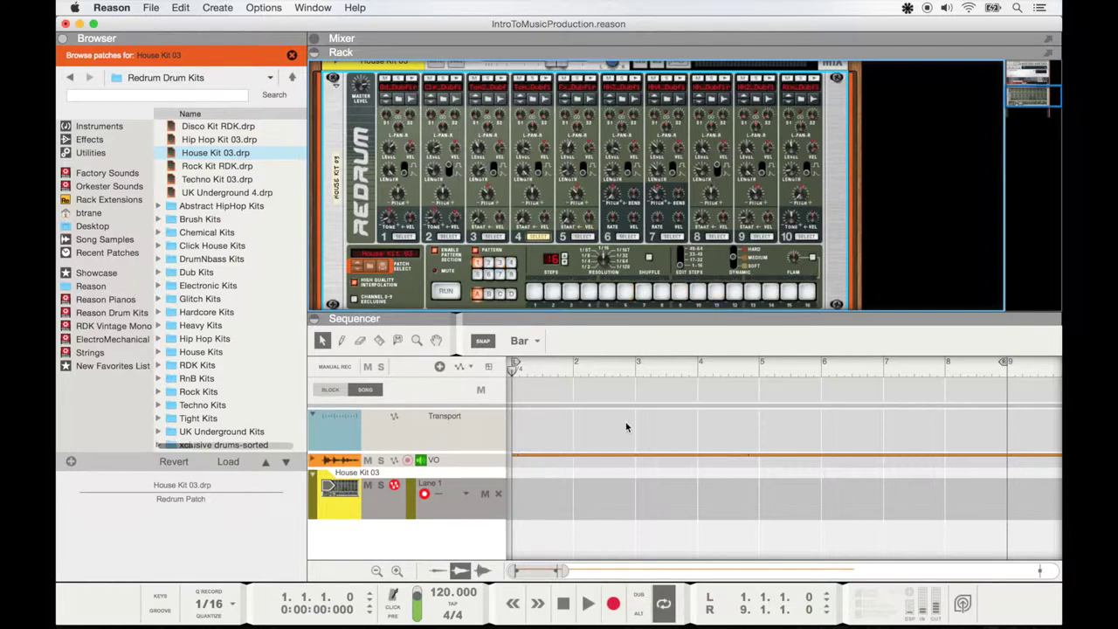
left_click(613, 603)
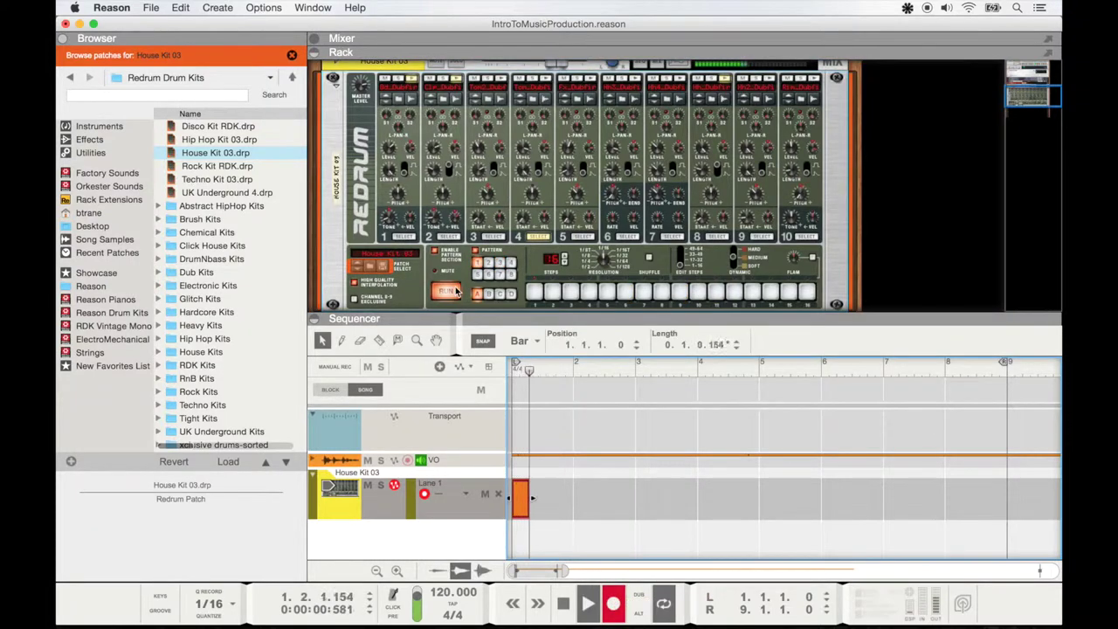
left_click(487, 265)
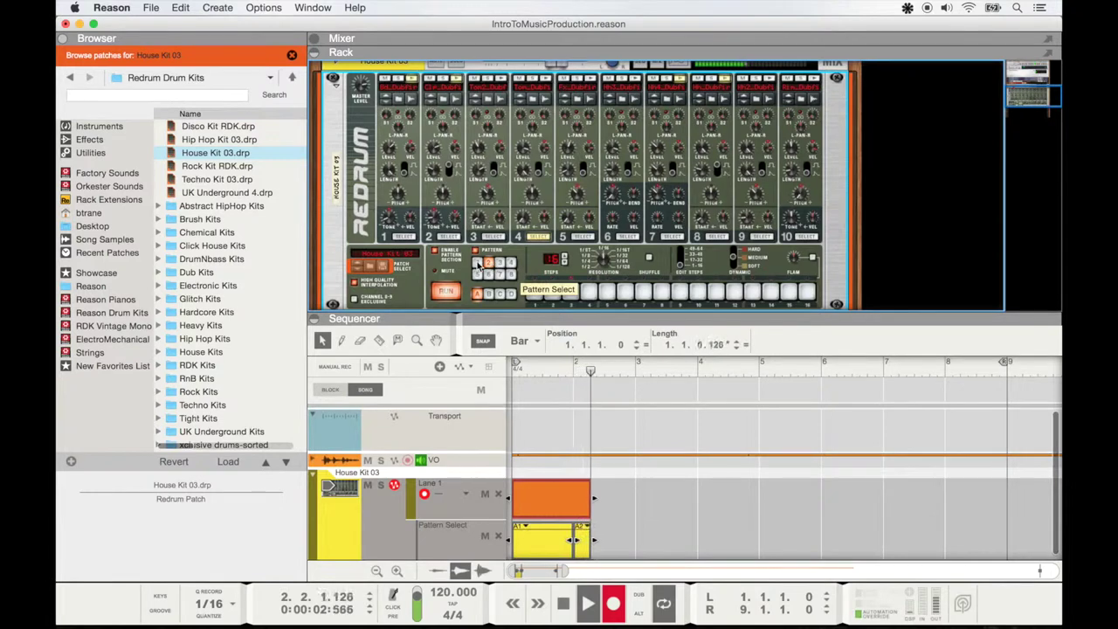
left_click(478, 264)
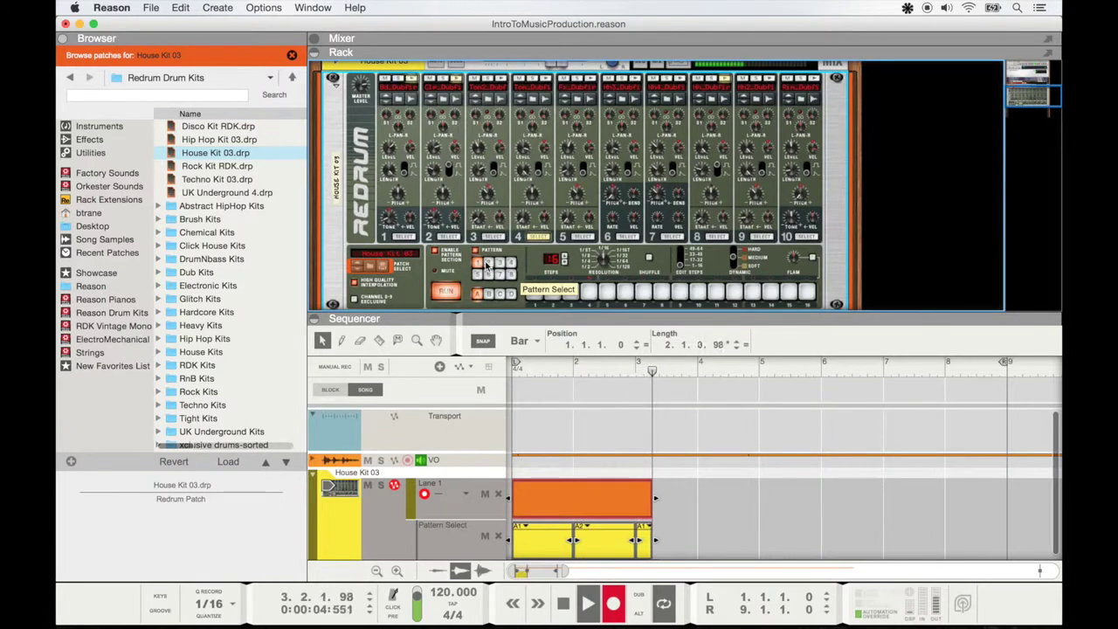
left_click(487, 264)
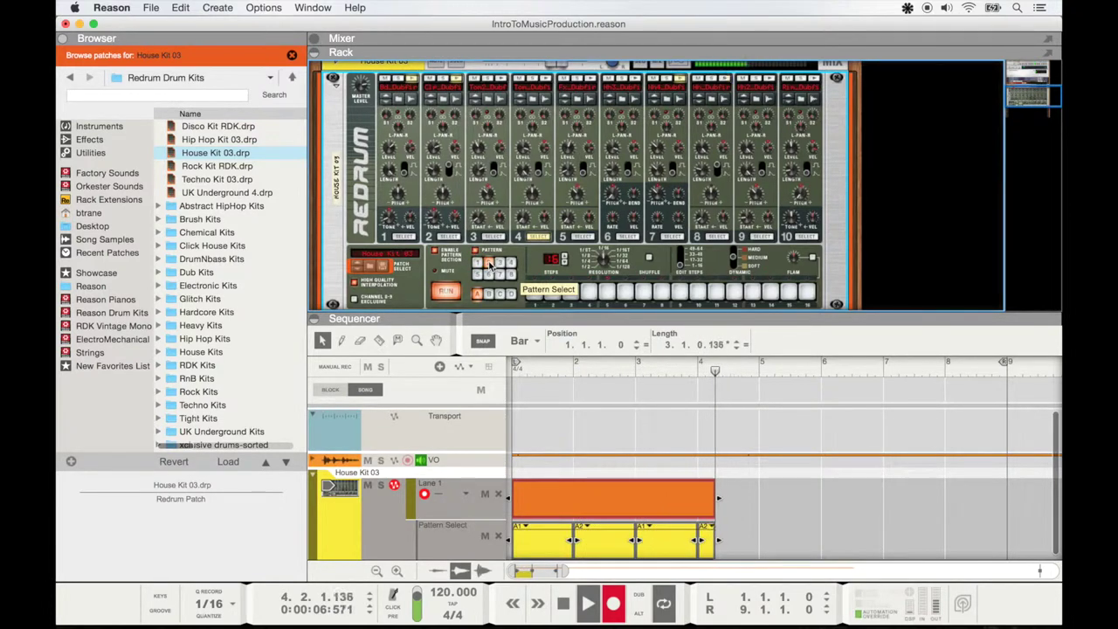
left_click(479, 264)
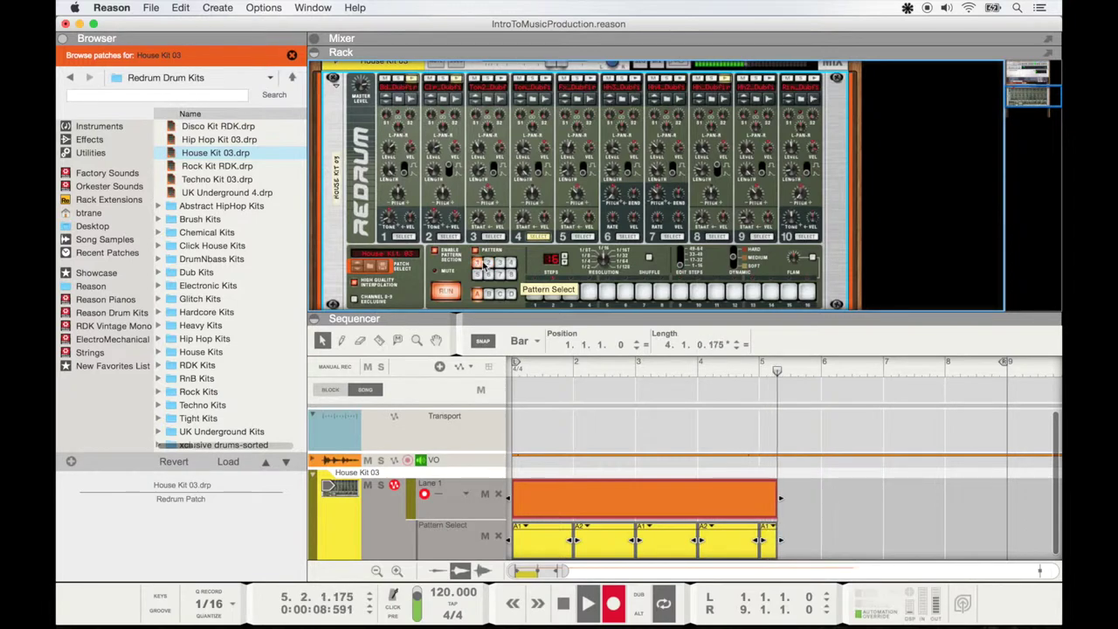
left_click(487, 264)
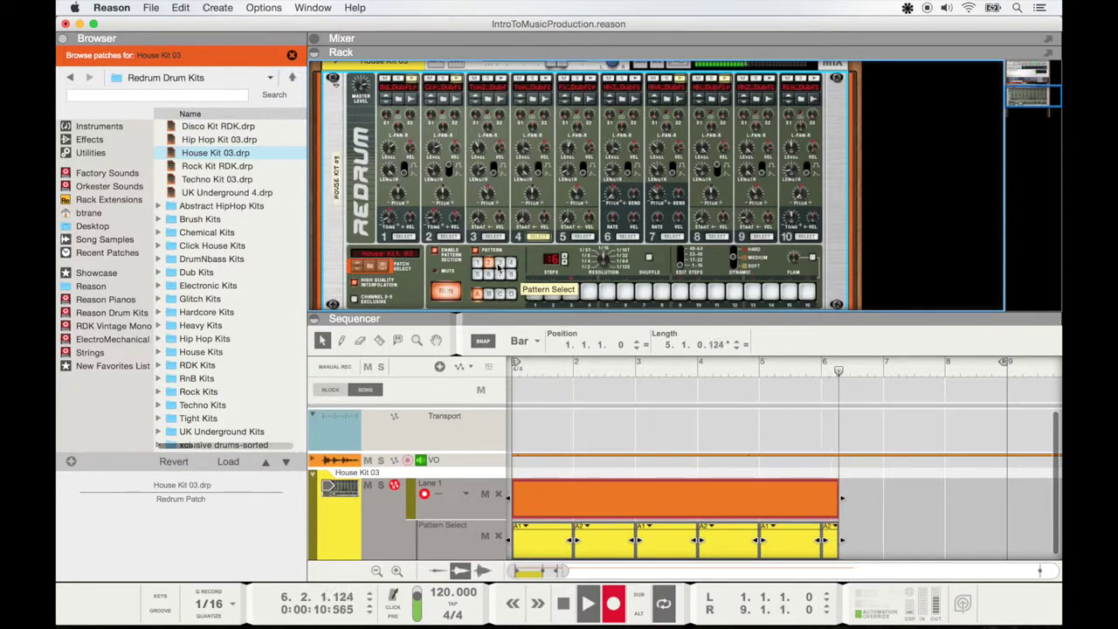
left_click(478, 264)
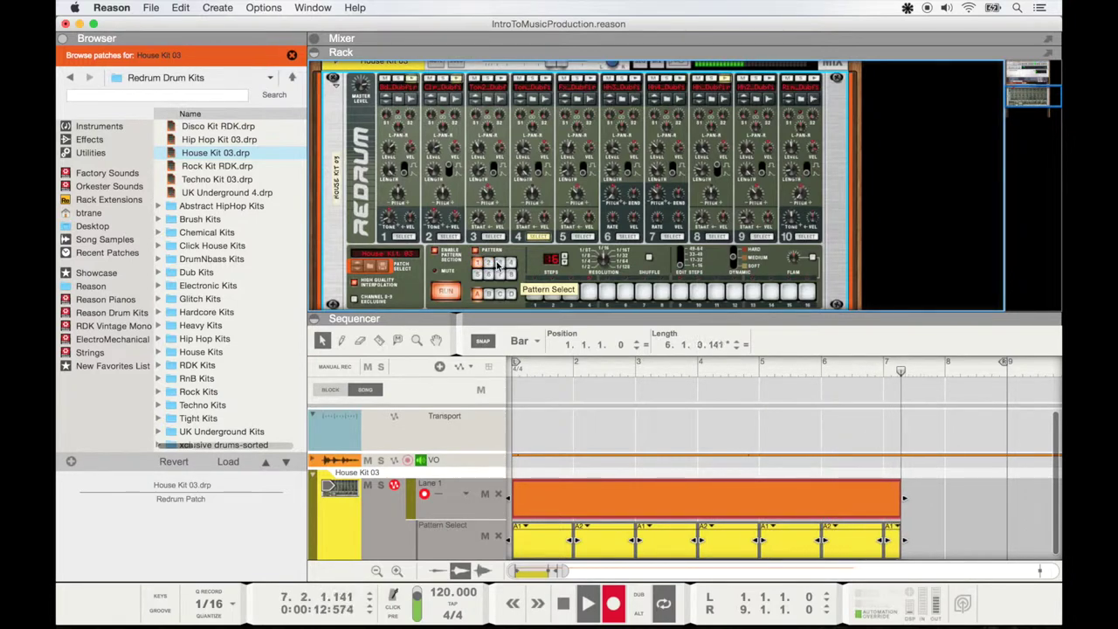
left_click(498, 265)
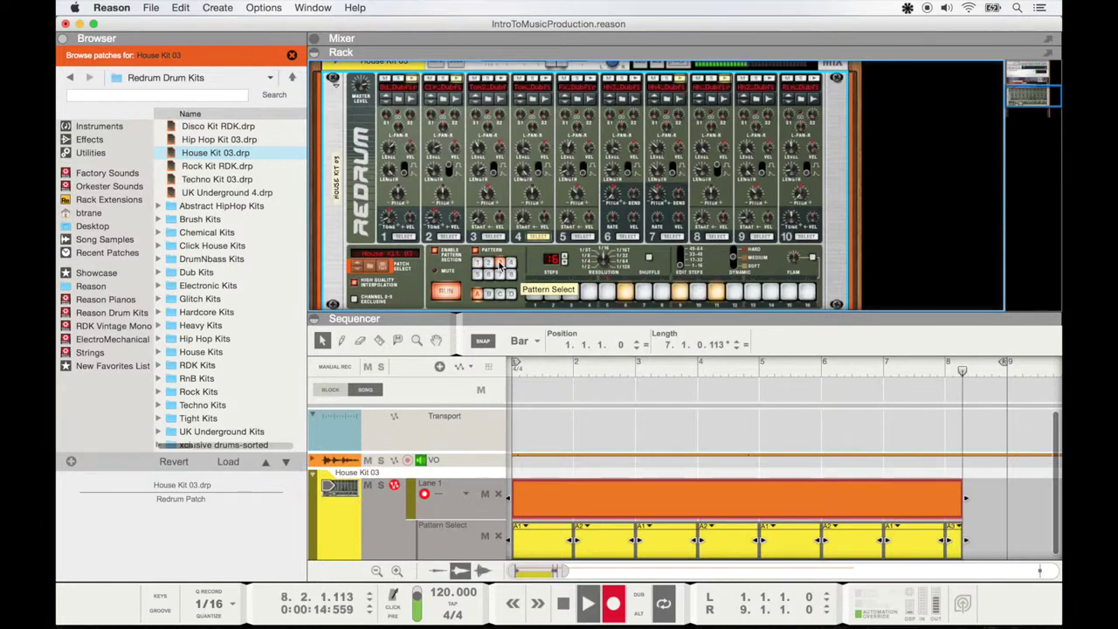
key("space")
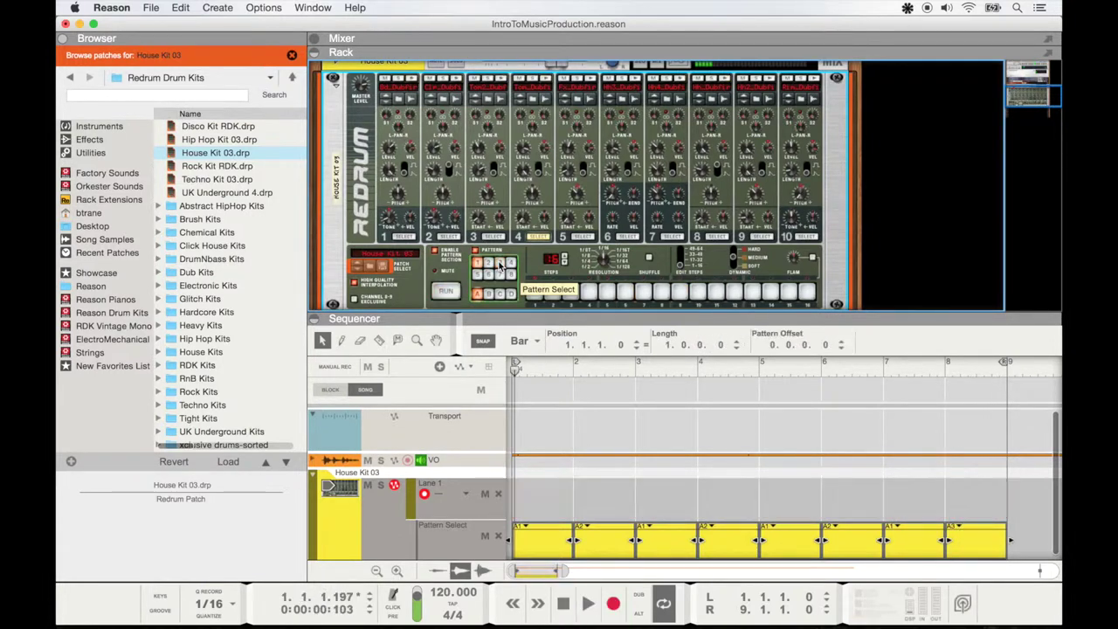
key("KP_0")
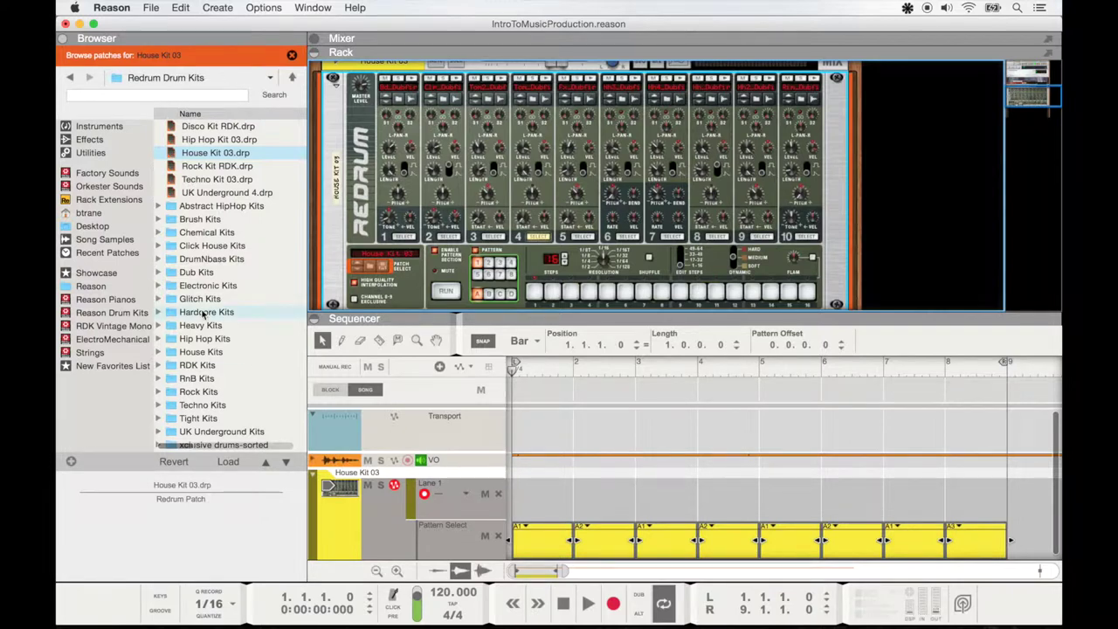
Add a Dr. Octo Rex Loop Player from the instruments to the rack below the Redrum.
left_click(92, 129)
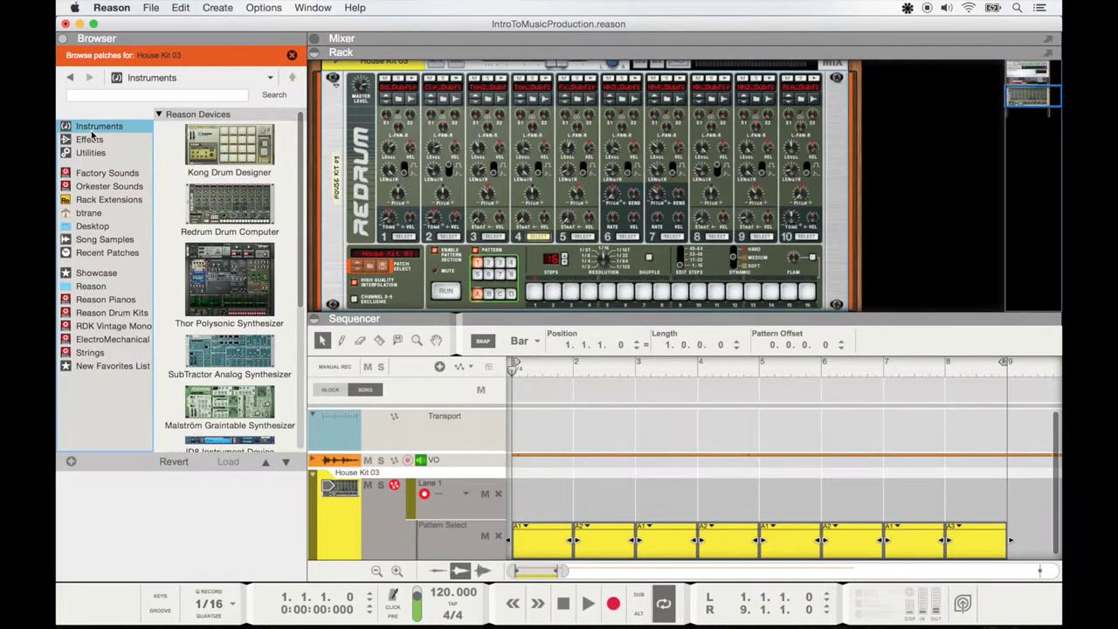
scroll(242, 402, "down", 5)
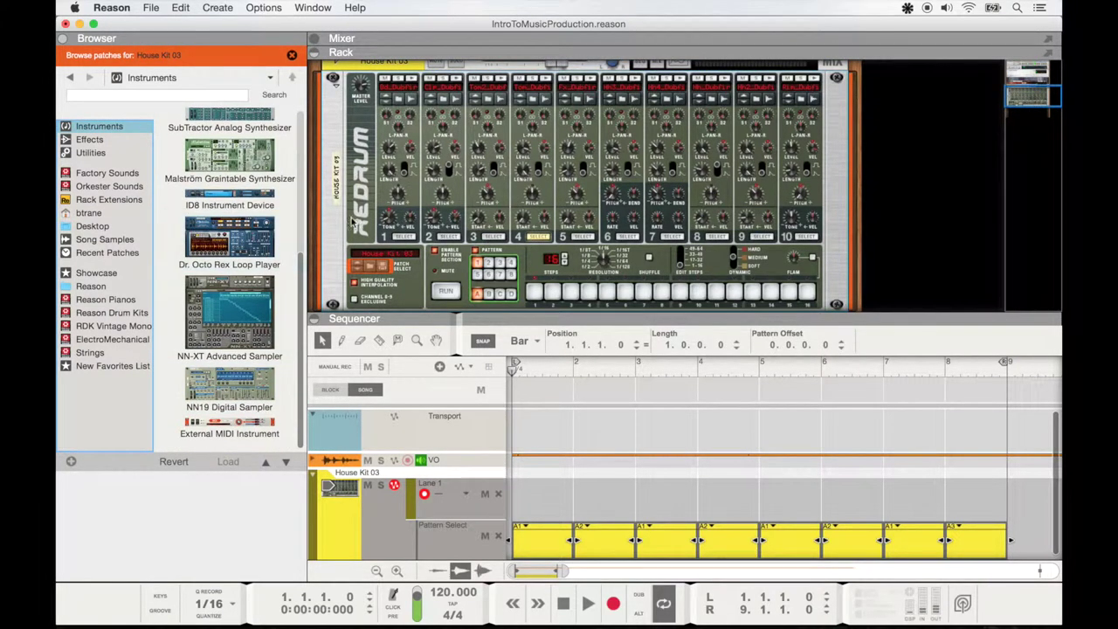
scroll(375, 220, "down", 4)
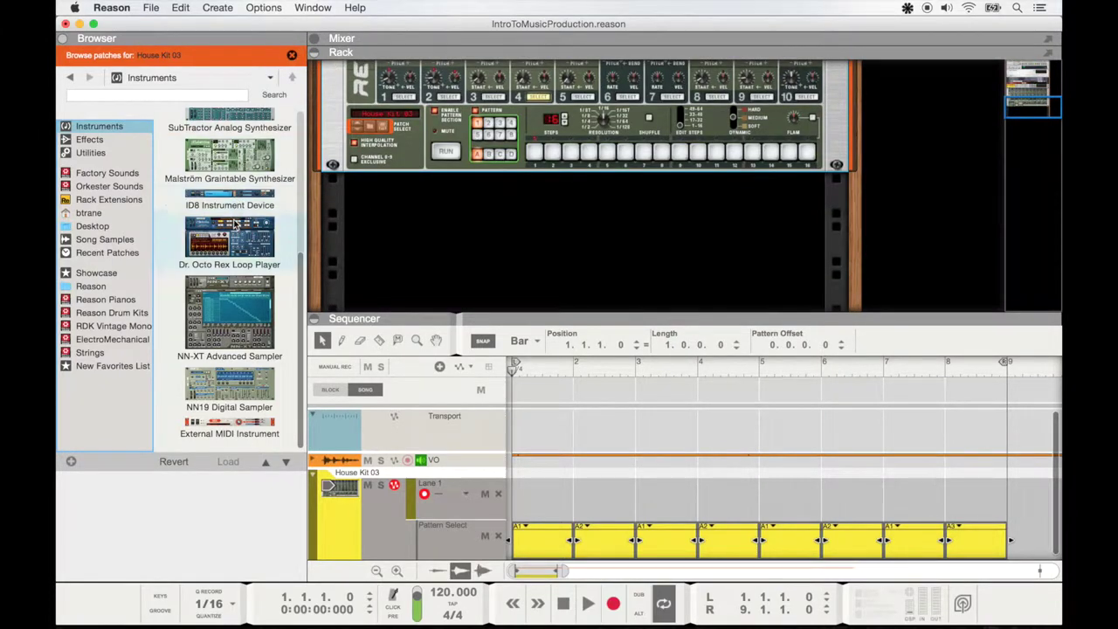
left_click_drag(229, 248, 515, 248)
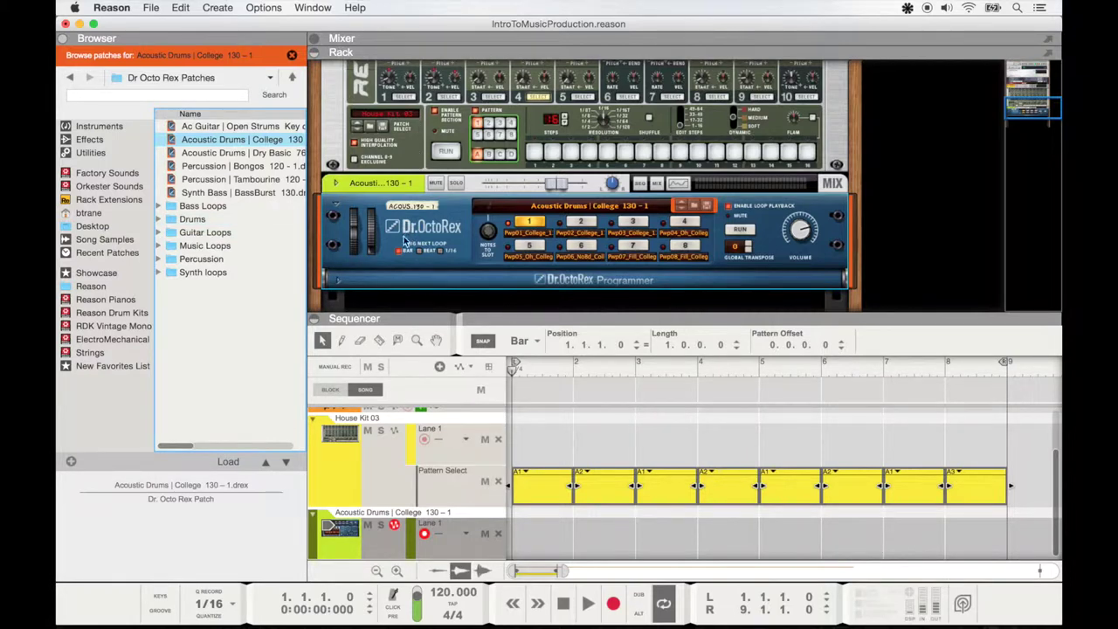
Load the Percussion | Cajon 100 - 1 patch from the Percussion folder into the Dr. Octo Rex.
double_click(202, 259)
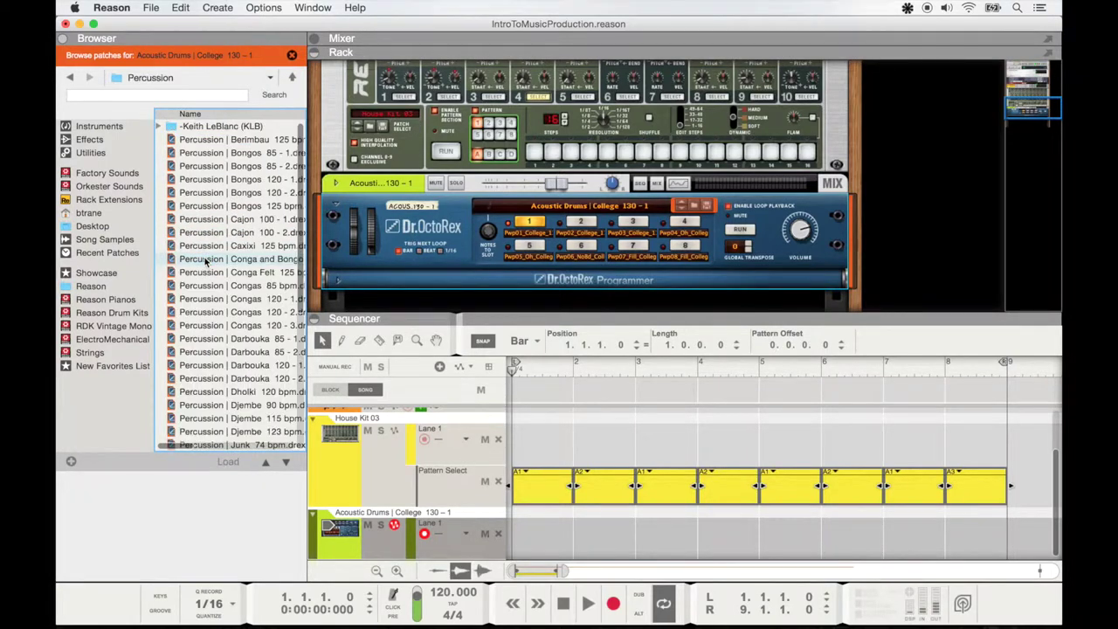
left_click(231, 223)
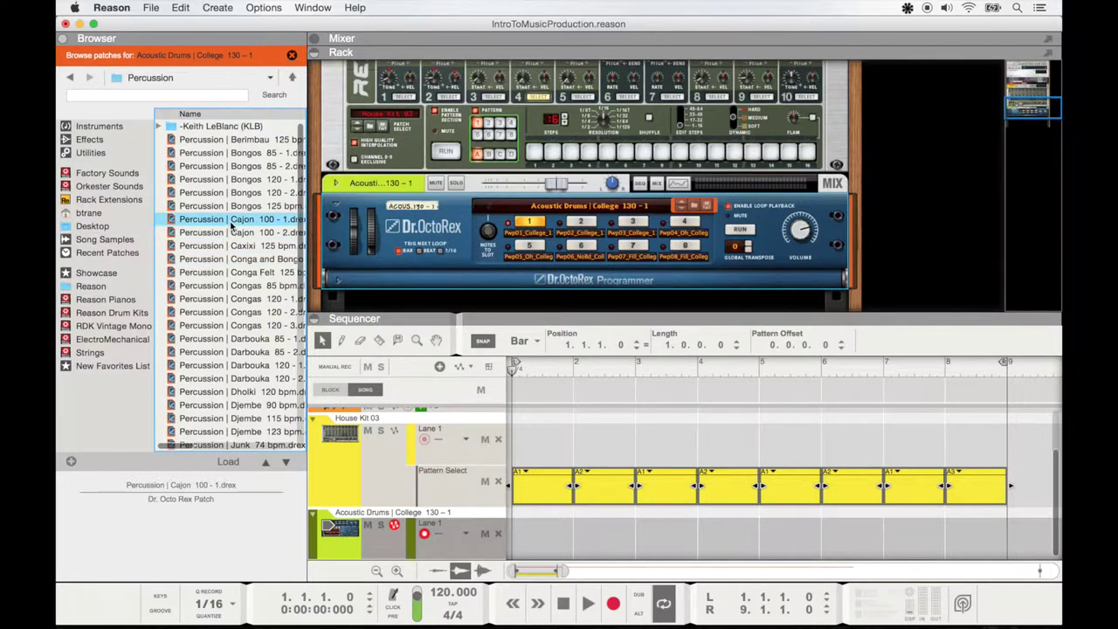
double_click(214, 220)
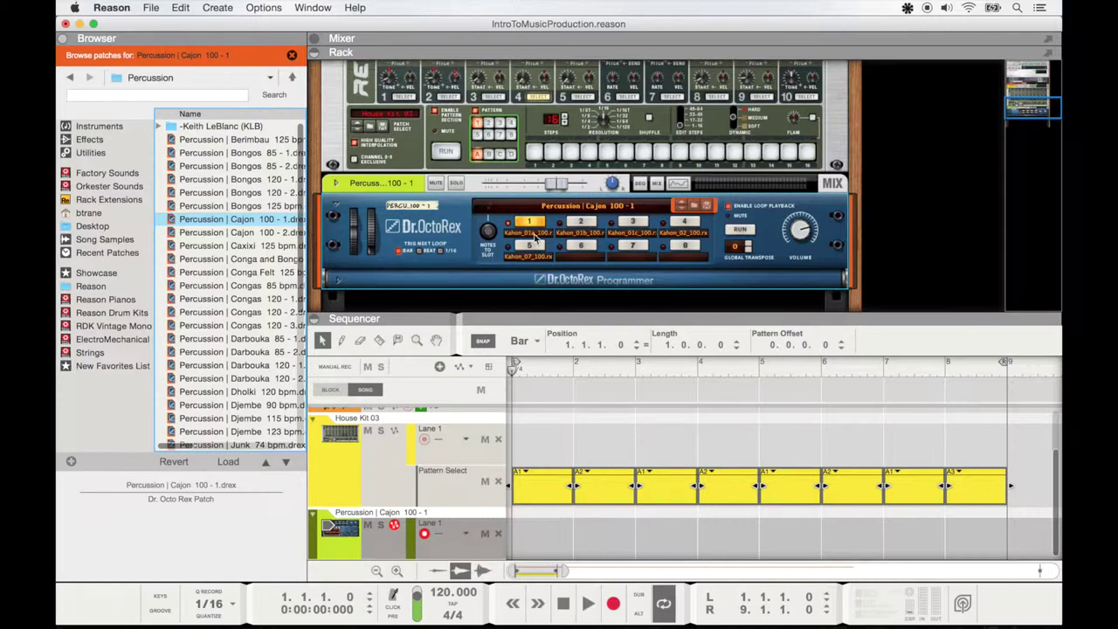
Audition the first Cajon loop on its own and together with the Redrum part, and return to the song start.
left_click(743, 230)
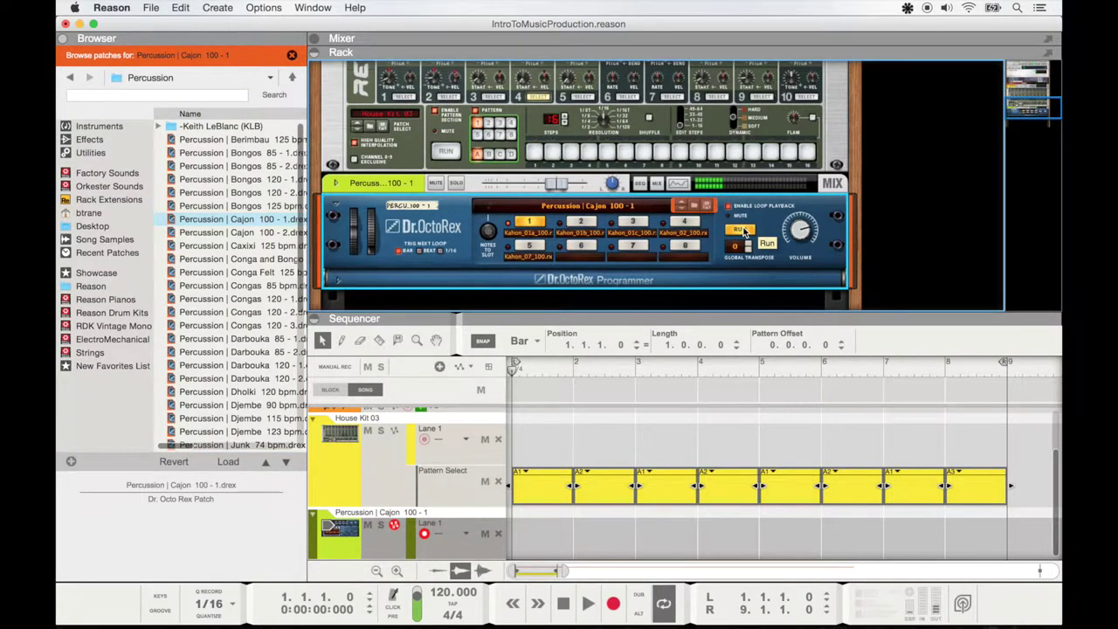
left_click(743, 230)
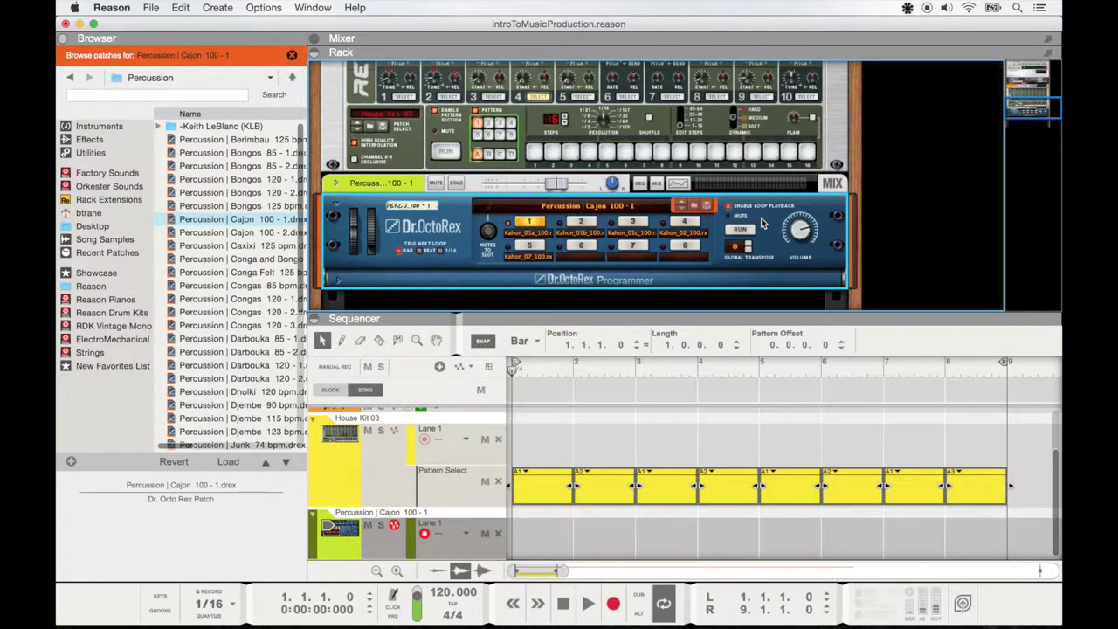
key("space")
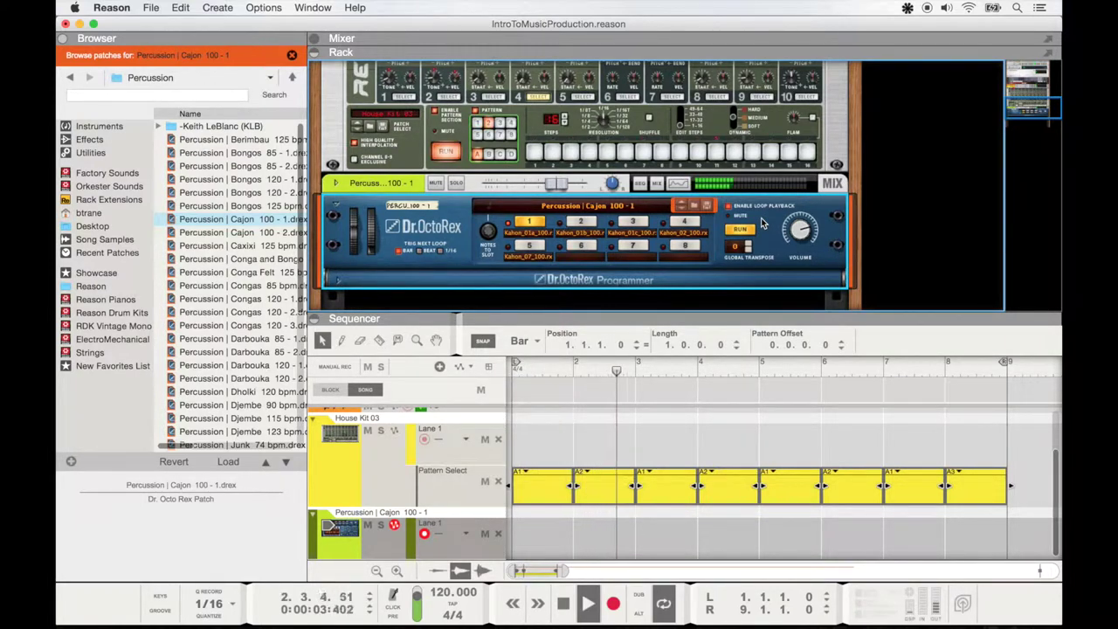
key("space")
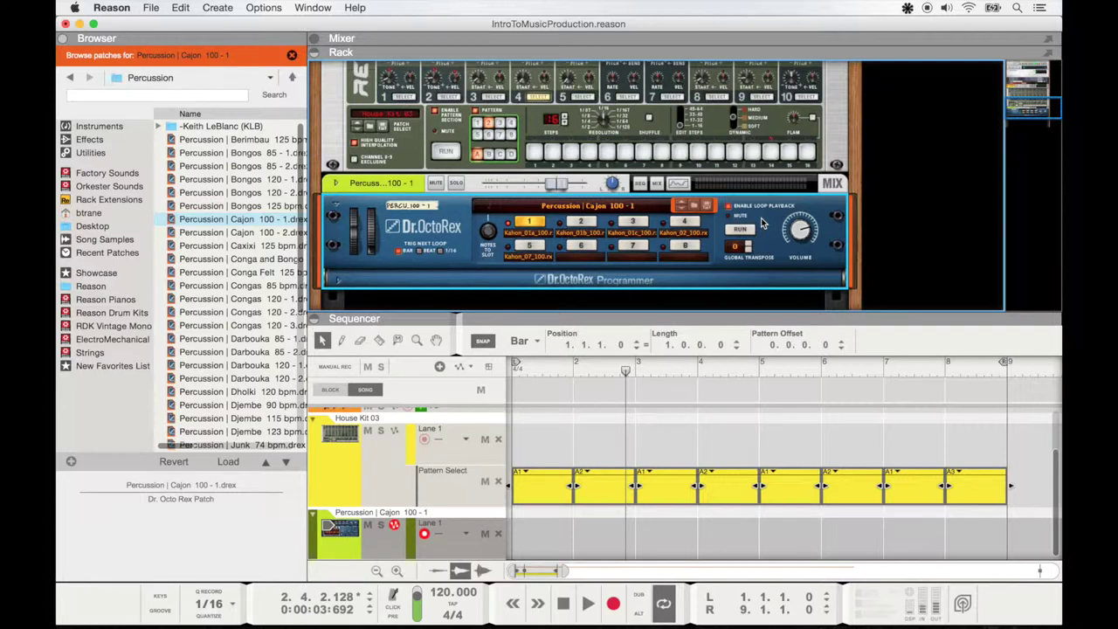
key("Return")
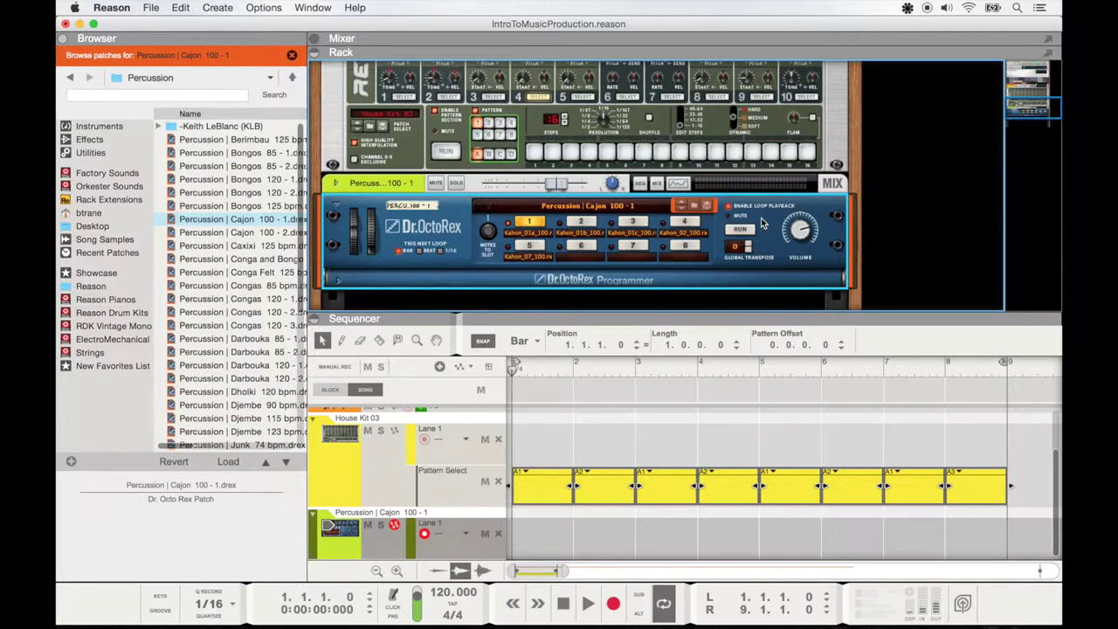
Add a SubTractor Analog Synthesizer below the Dr. Octo Rex and load the AfterlifeBass patch from its Bass folder.
left_click(109, 125)
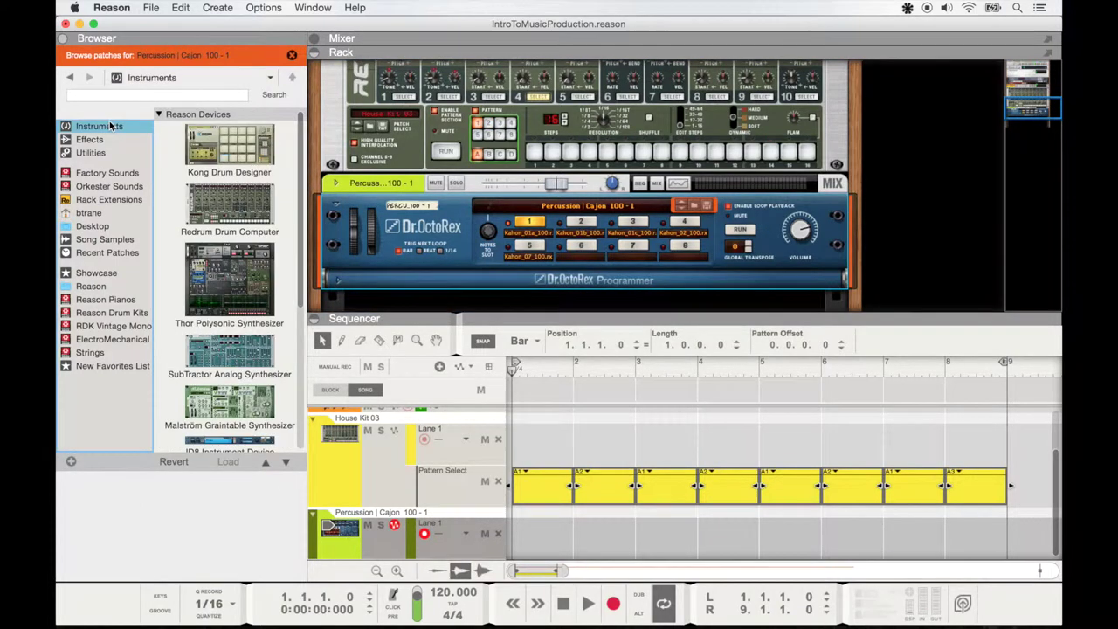
left_click_drag(228, 368, 456, 279)
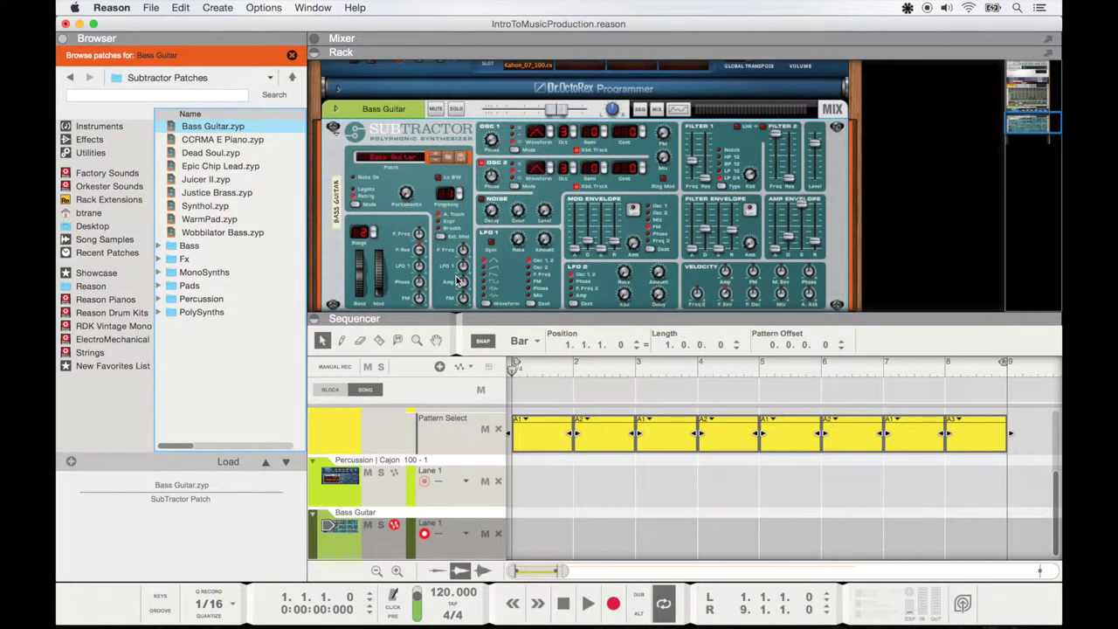
double_click(200, 246)
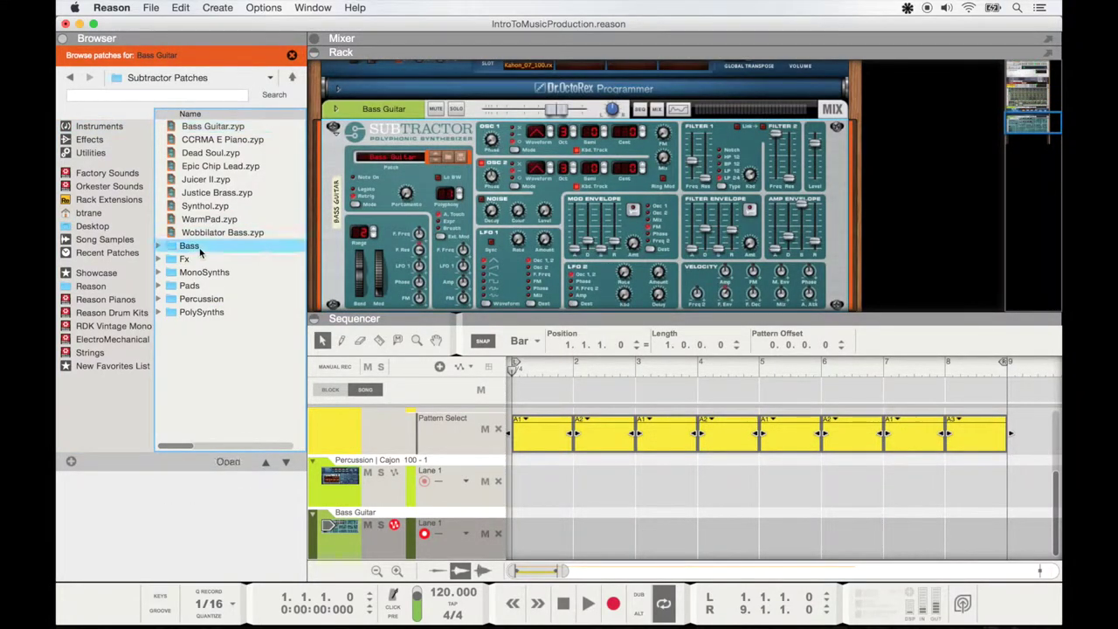
left_click(238, 180)
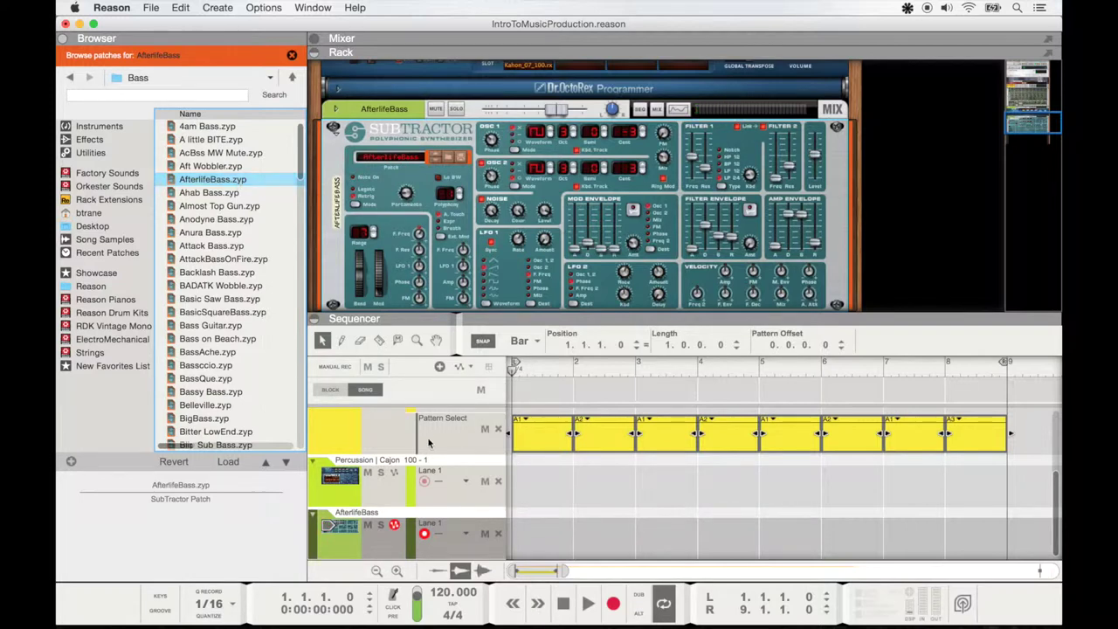
Enable the pre-count and record an eight-bar bass part on the AfterlifeBass track.
left_click(394, 609)
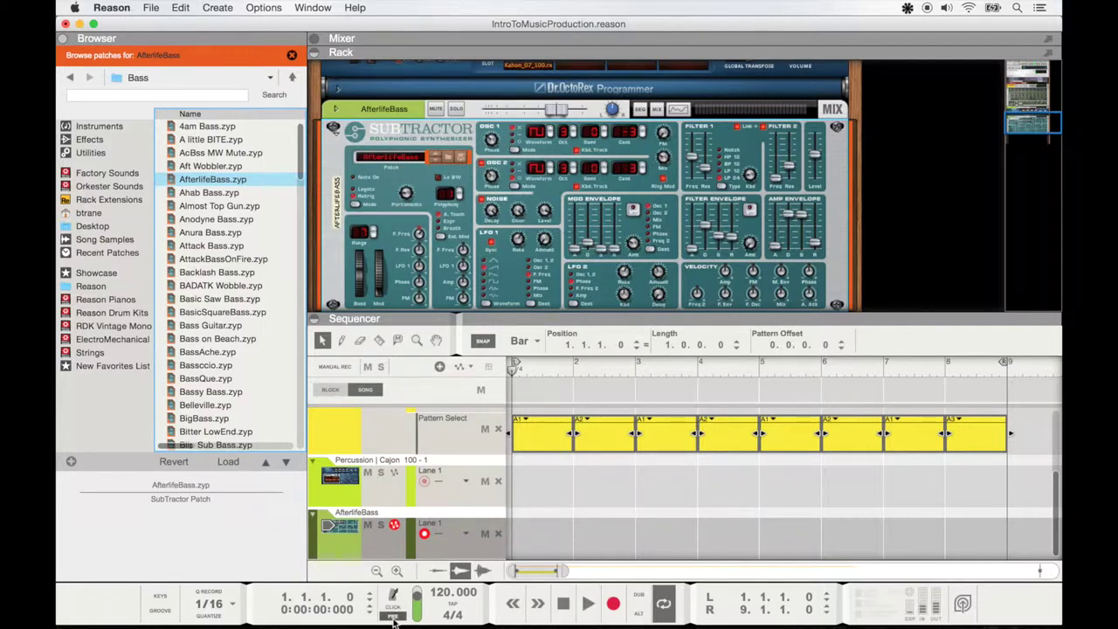
left_click(613, 603)
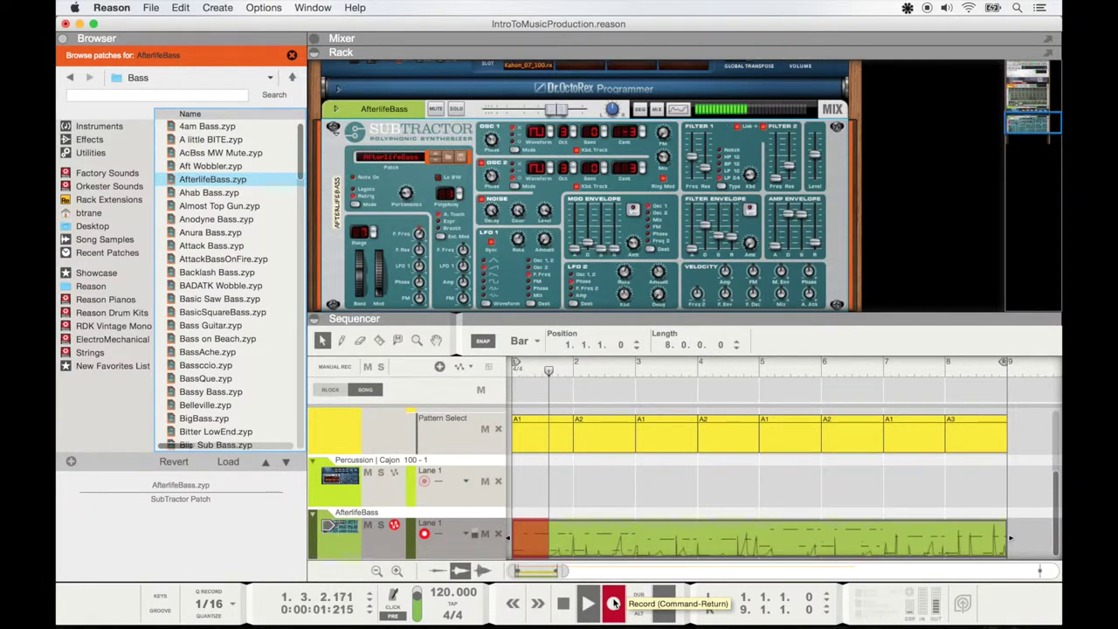
left_click(613, 603)
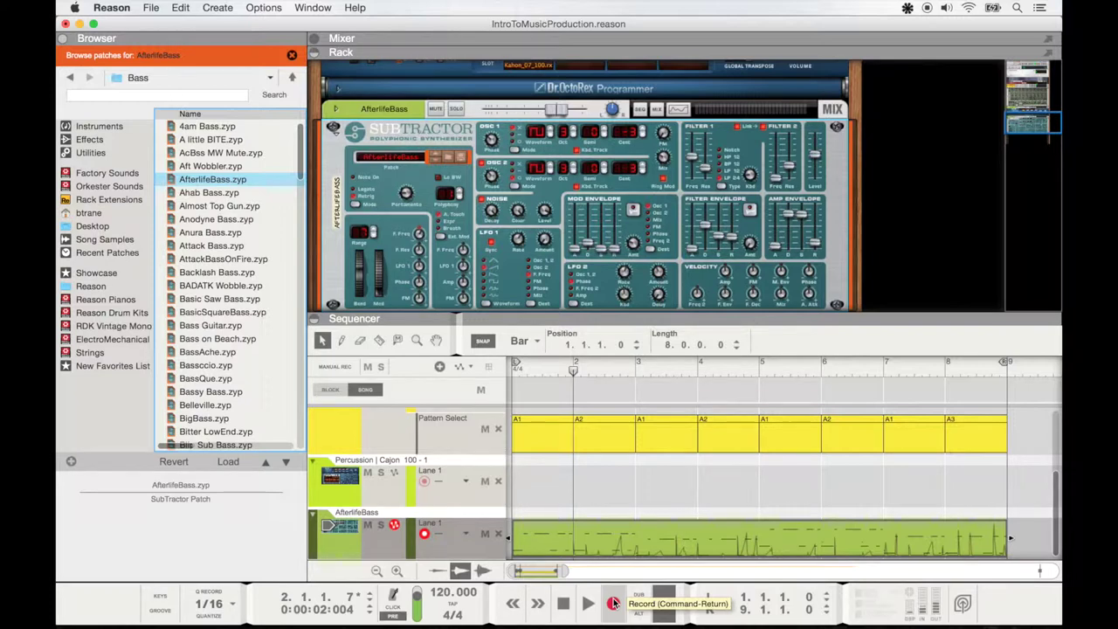
Open the recorded bass clip for note editing in a maximized sequencer and delete the two tiny stray notes around bar 6.
double_click(611, 541)
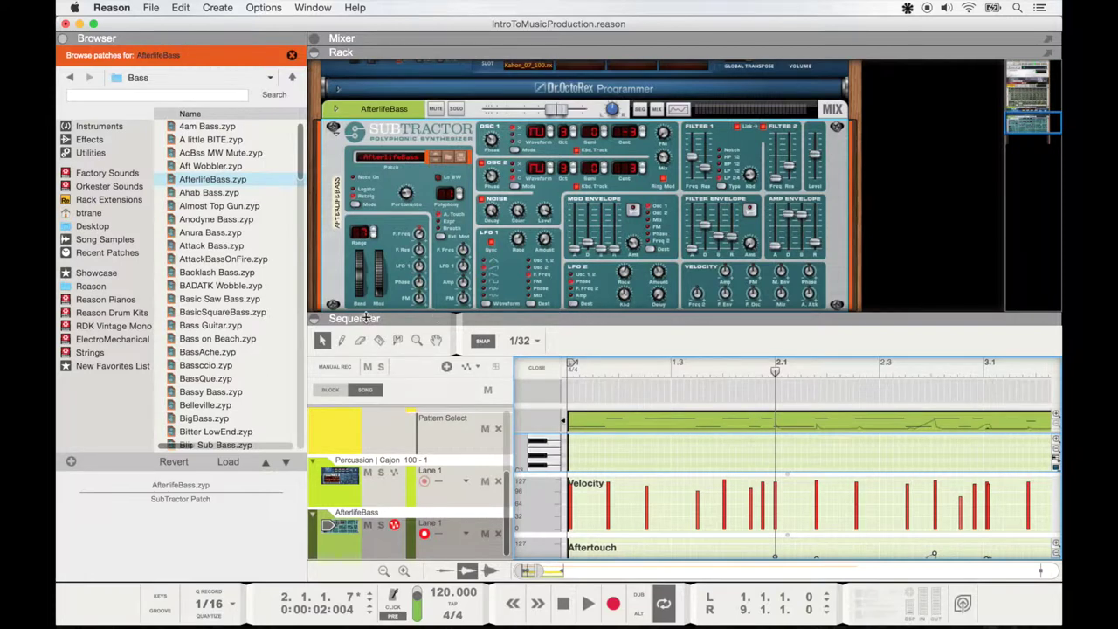
double_click(354, 320)
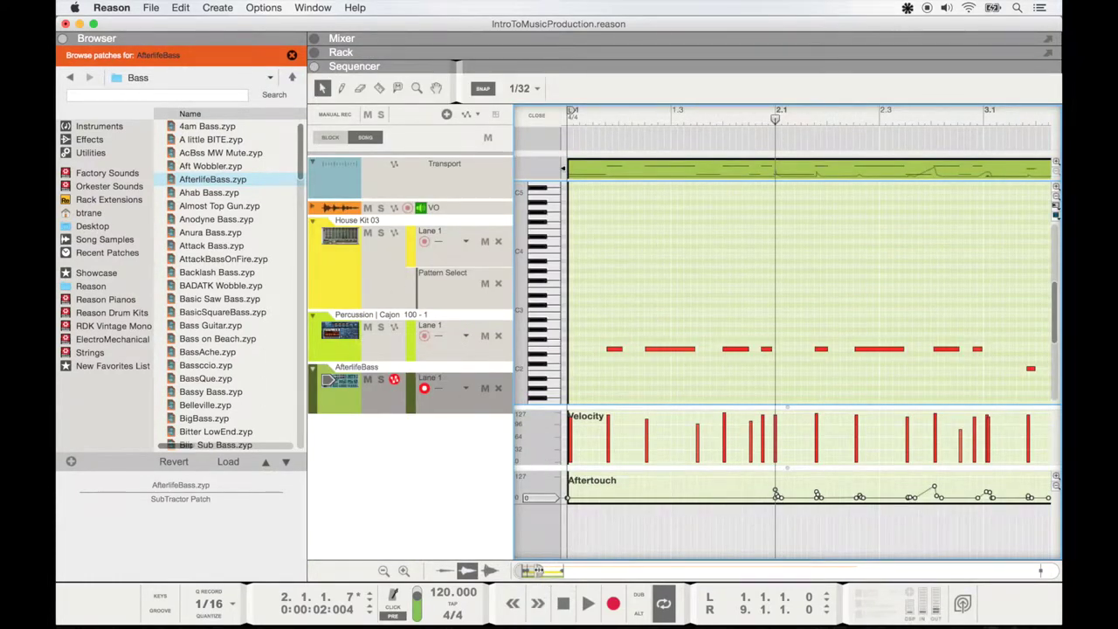
left_click_drag(559, 570, 585, 572)
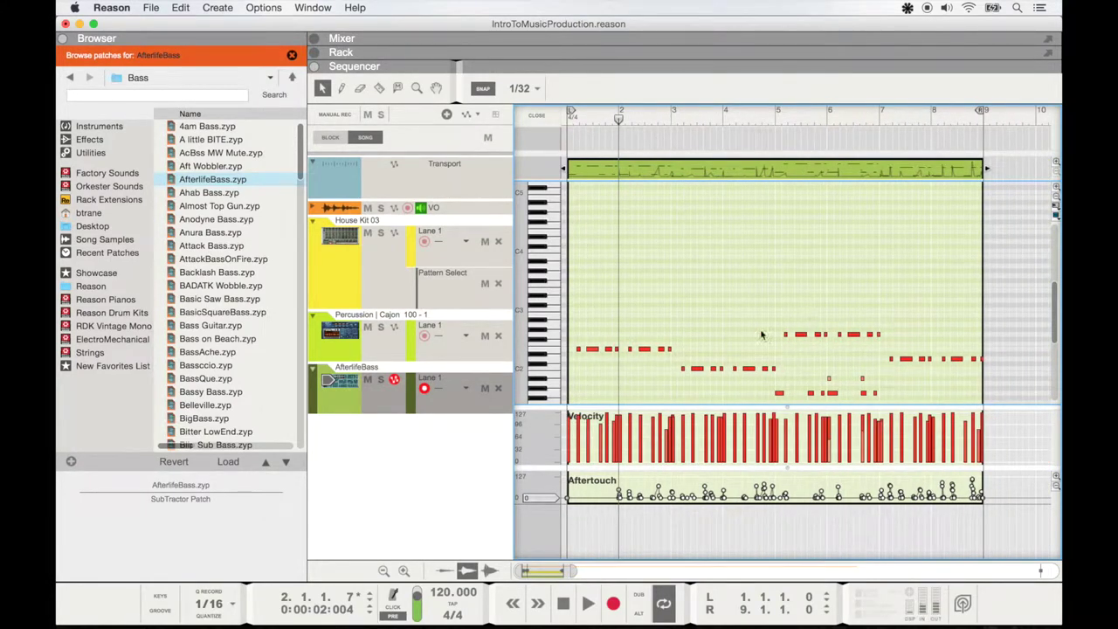
left_click_drag(818, 368, 867, 388)
key("Delete")
Delete the short stray low bass notes at the starts of bars 3 and 7.
scroll(809, 367, "down", 5)
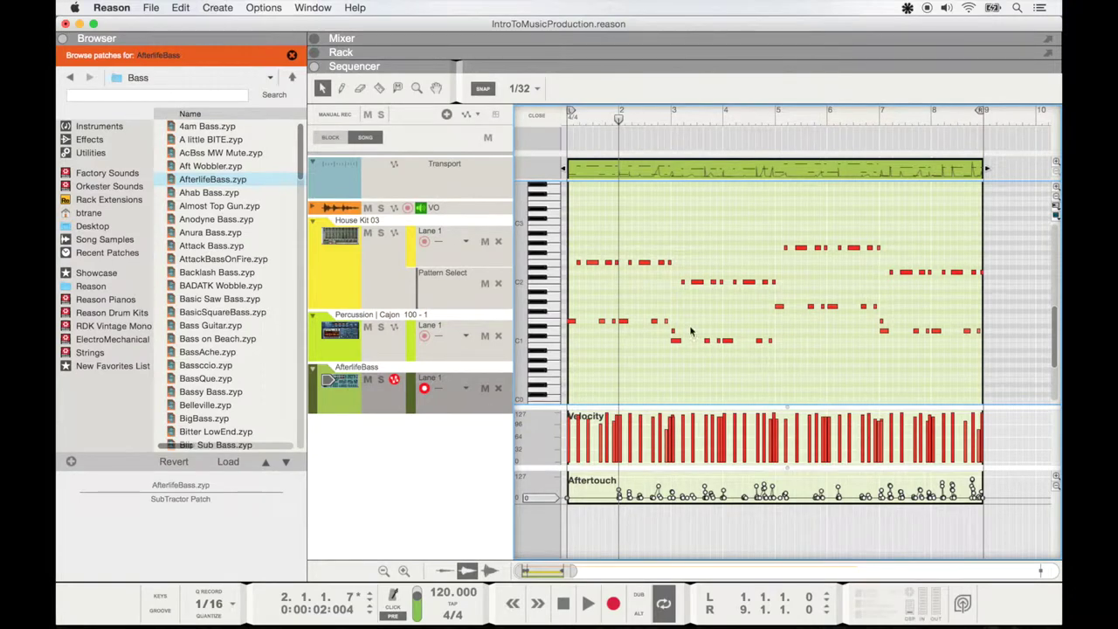
left_click_drag(675, 336, 676, 345)
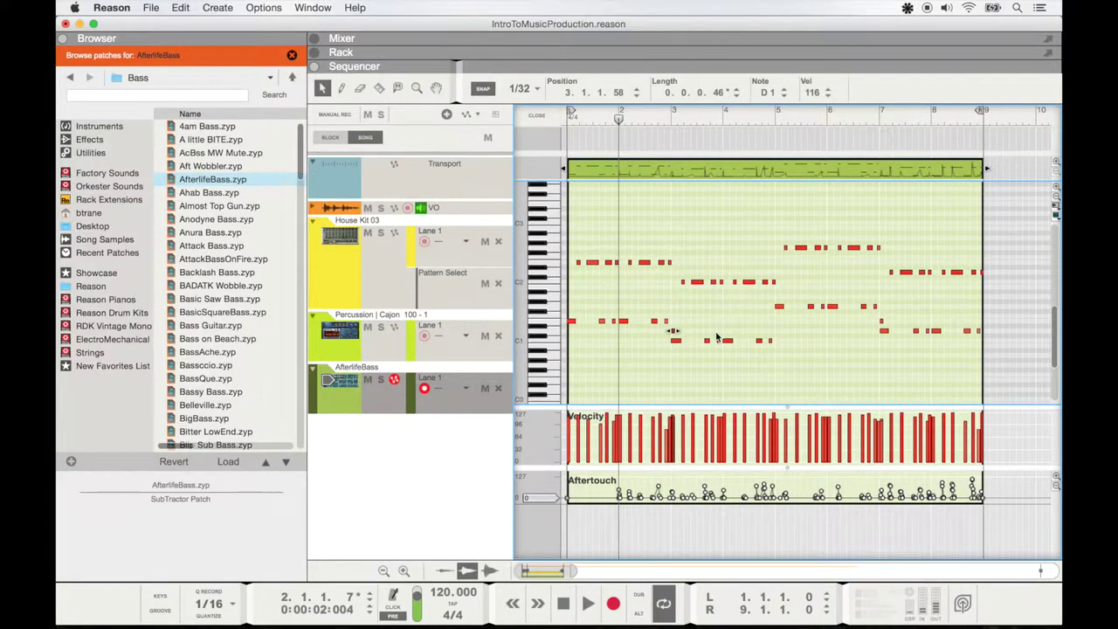
left_click(716, 337)
left_click(882, 327)
left_click(852, 334)
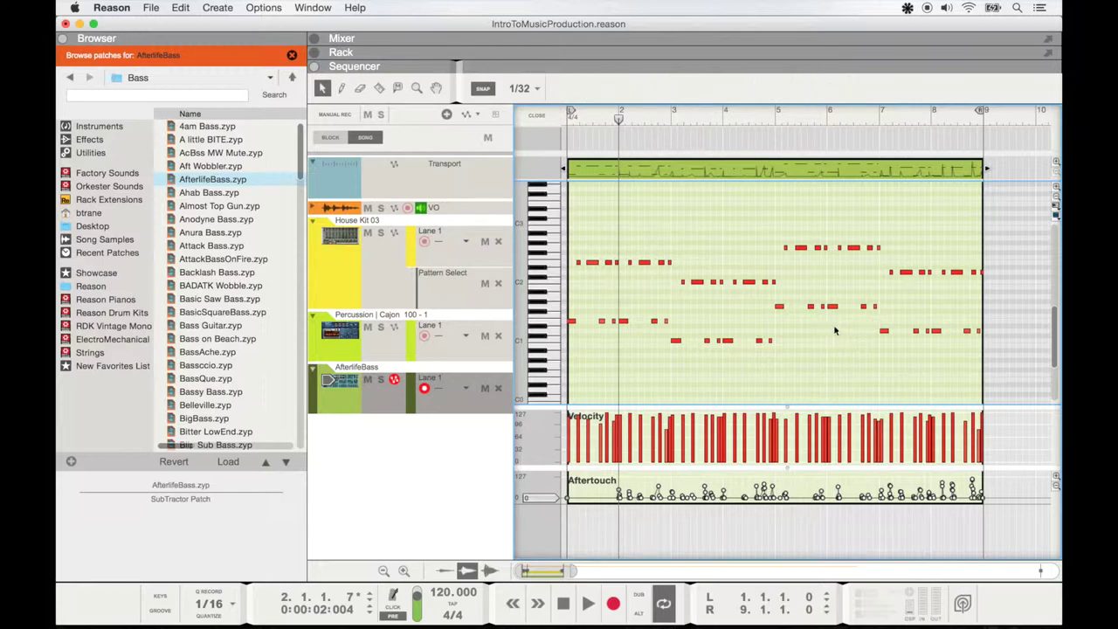
Quantize all notes of the bass clip to 1/16 and clear the selection.
key("super+a")
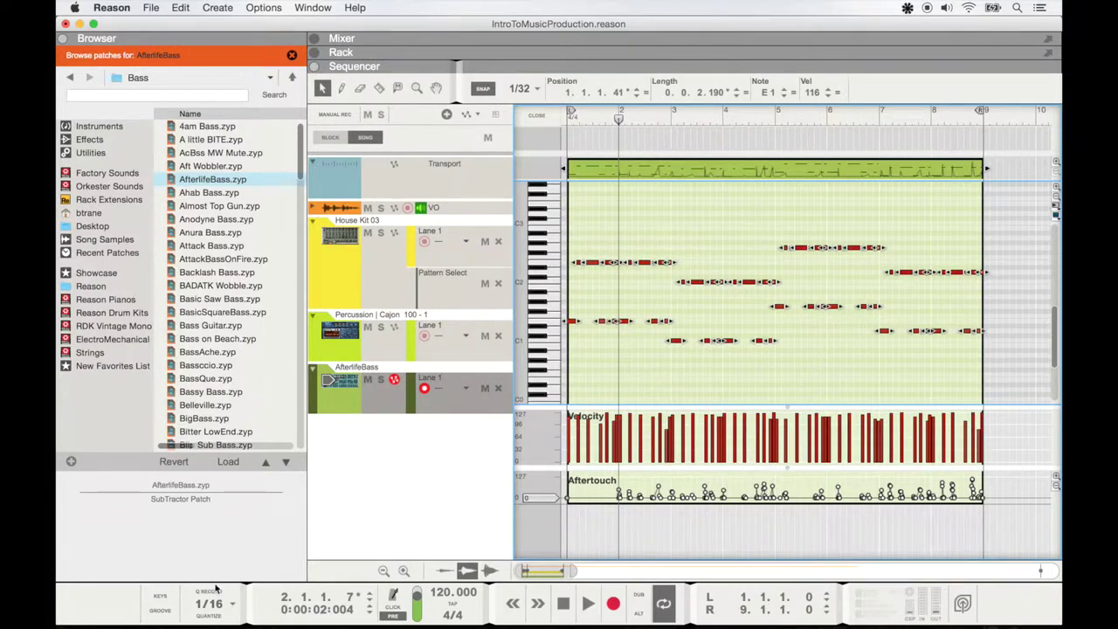
left_click(204, 617)
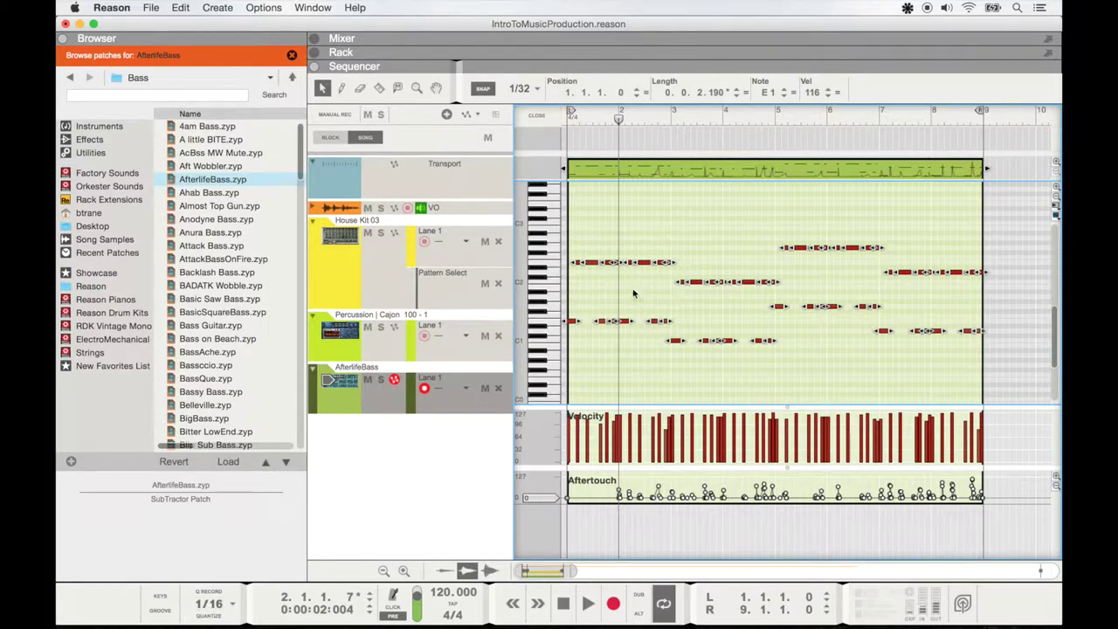
left_click(706, 238)
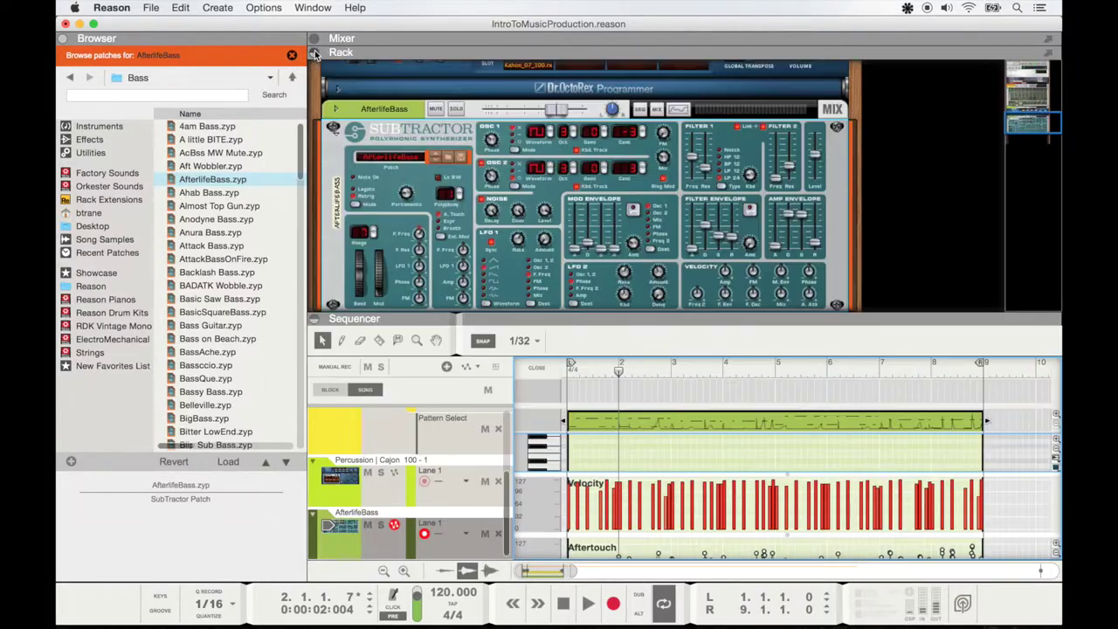
Show the rack enlarged, add a Pulveriser Demolition effect below the SubTractor, and audition the bass through it.
left_click(316, 52)
left_click_drag(411, 320, 387, 464)
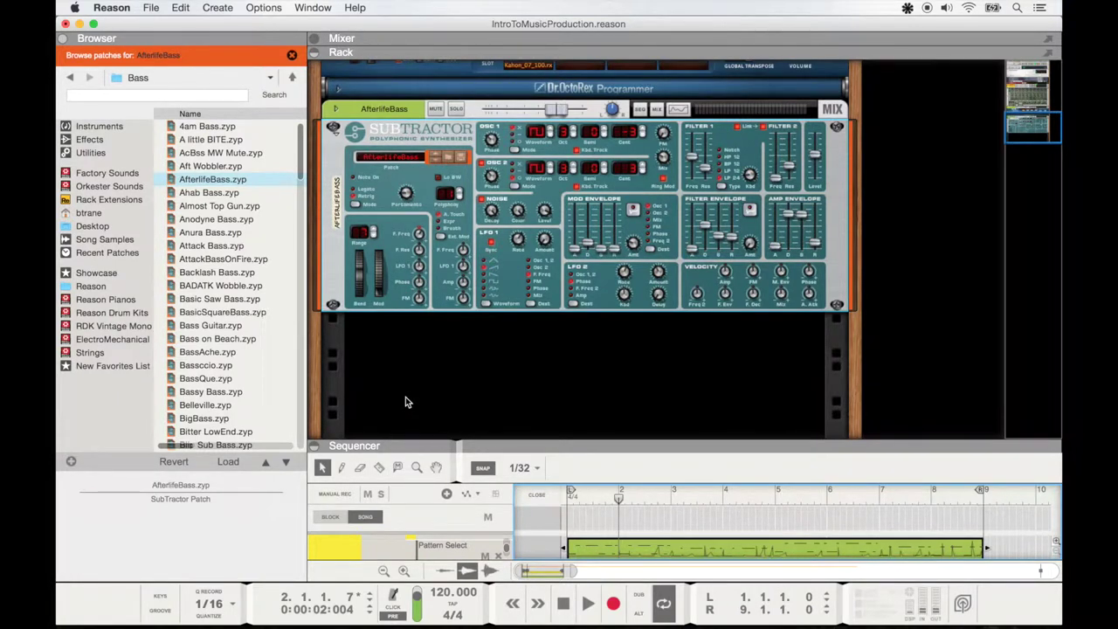
left_click(88, 139)
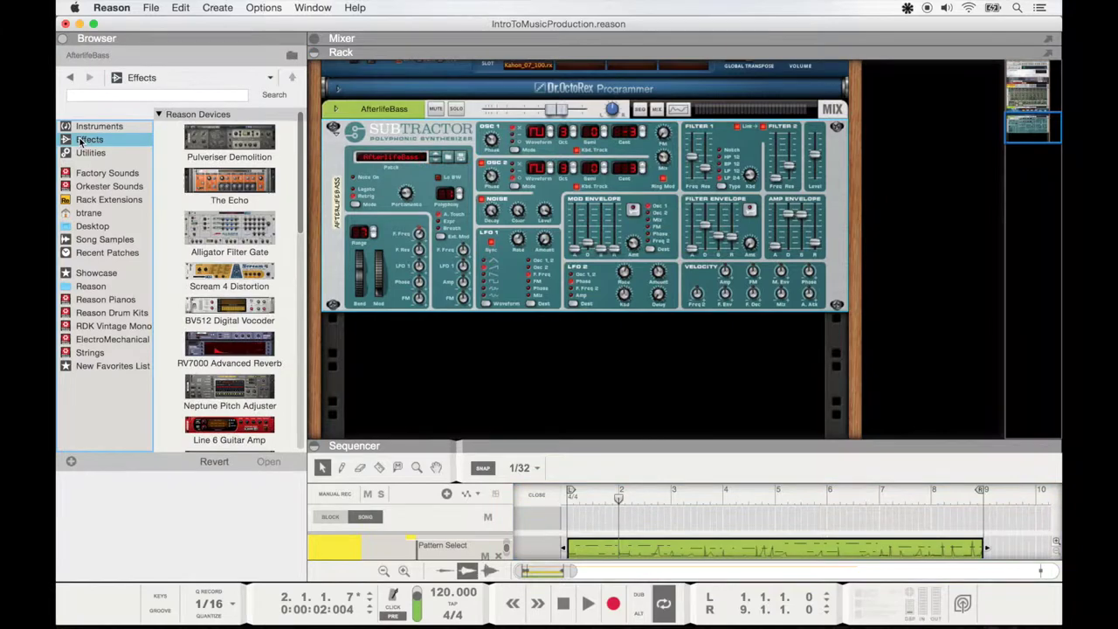
left_click_drag(253, 148, 508, 343)
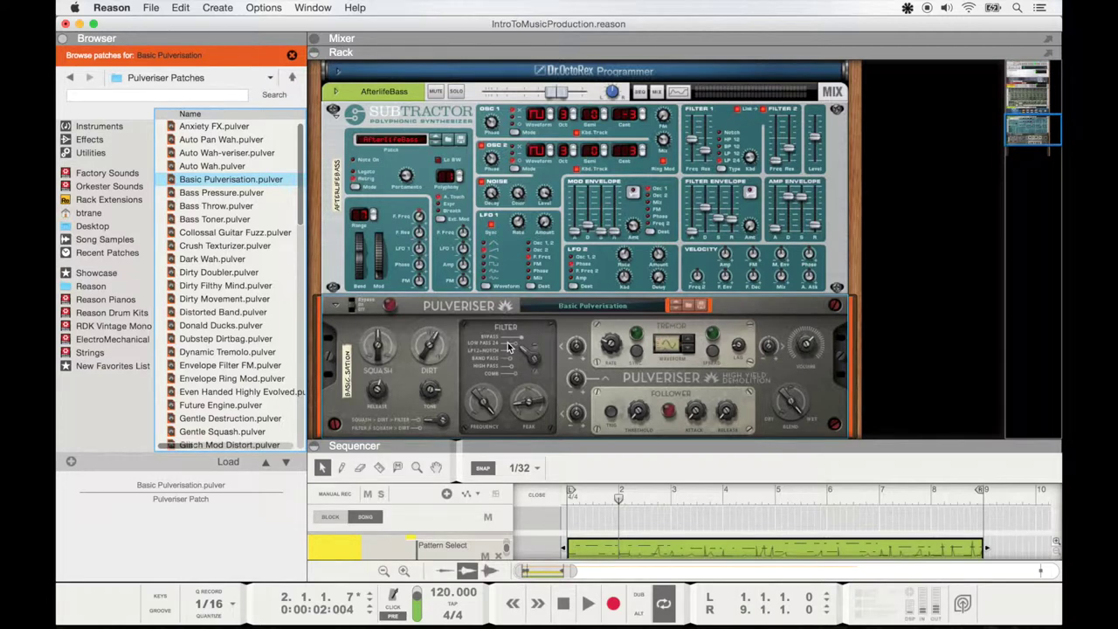
key("space")
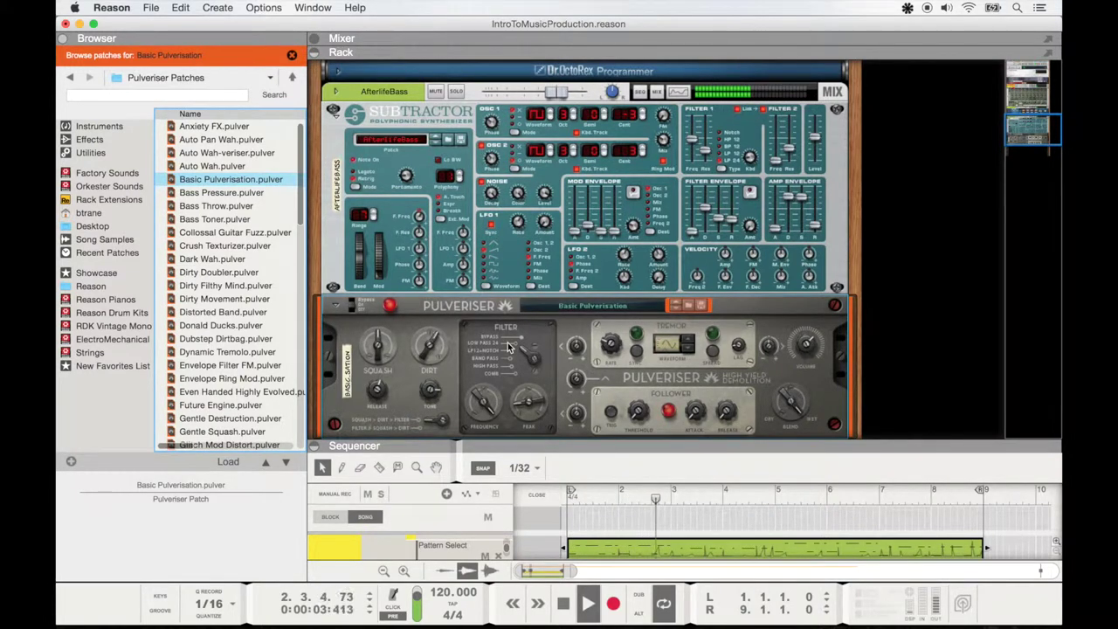
key("space")
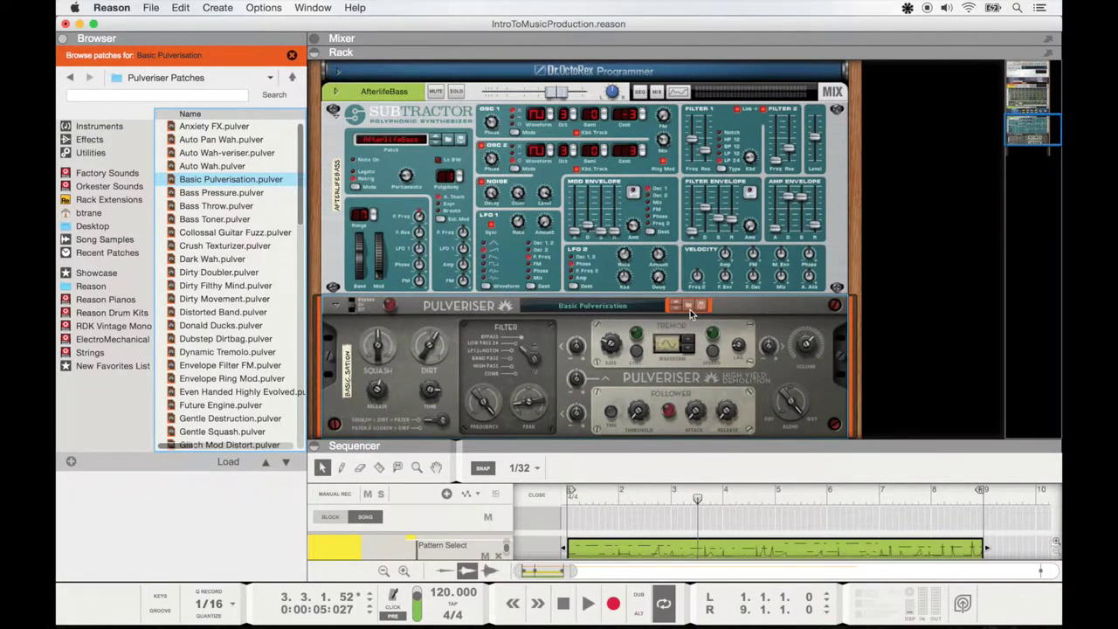
Load the TB Distortion (use with 303 or x0x) patch into the Pulveriser and audition it from the song start.
scroll(187, 314, "down", 6)
scroll(187, 315, "down", 10)
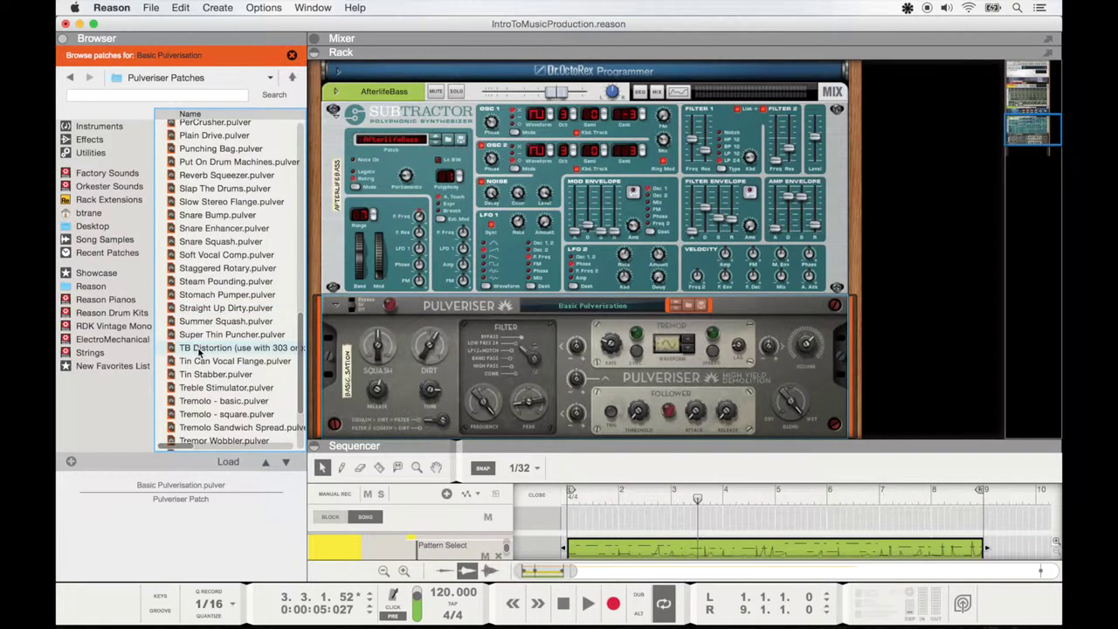
left_click(199, 348)
key("Return")
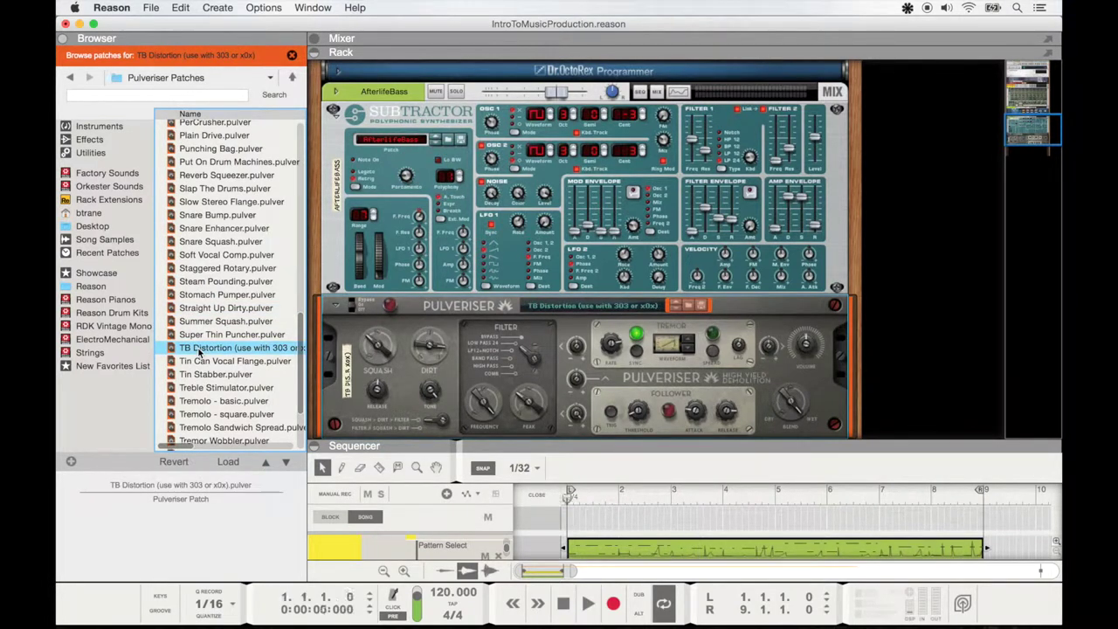
key("space")
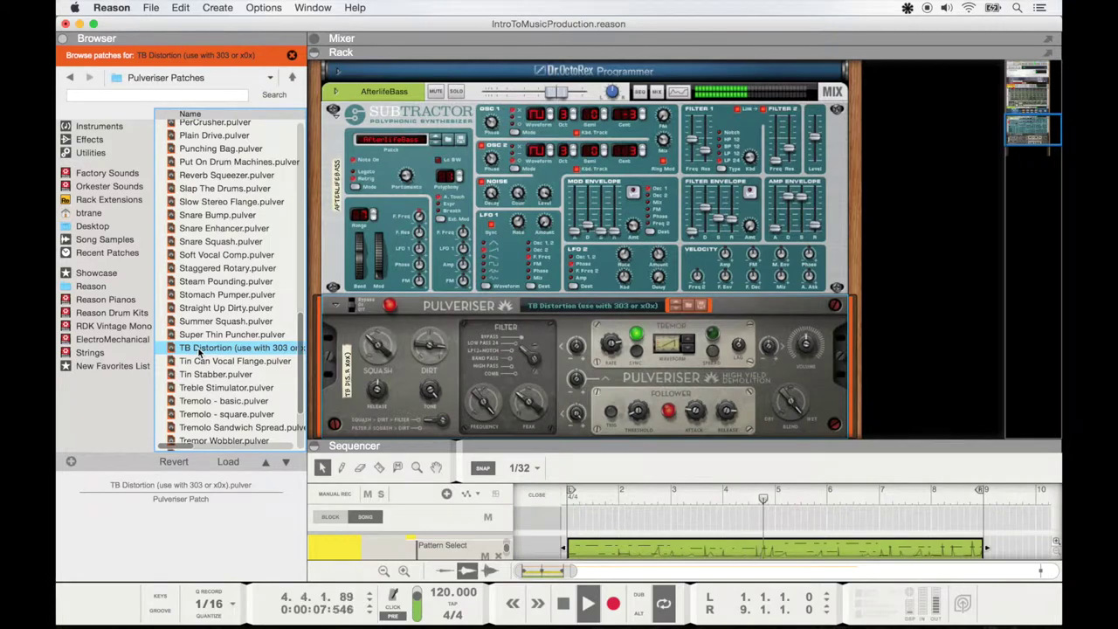
key("space")
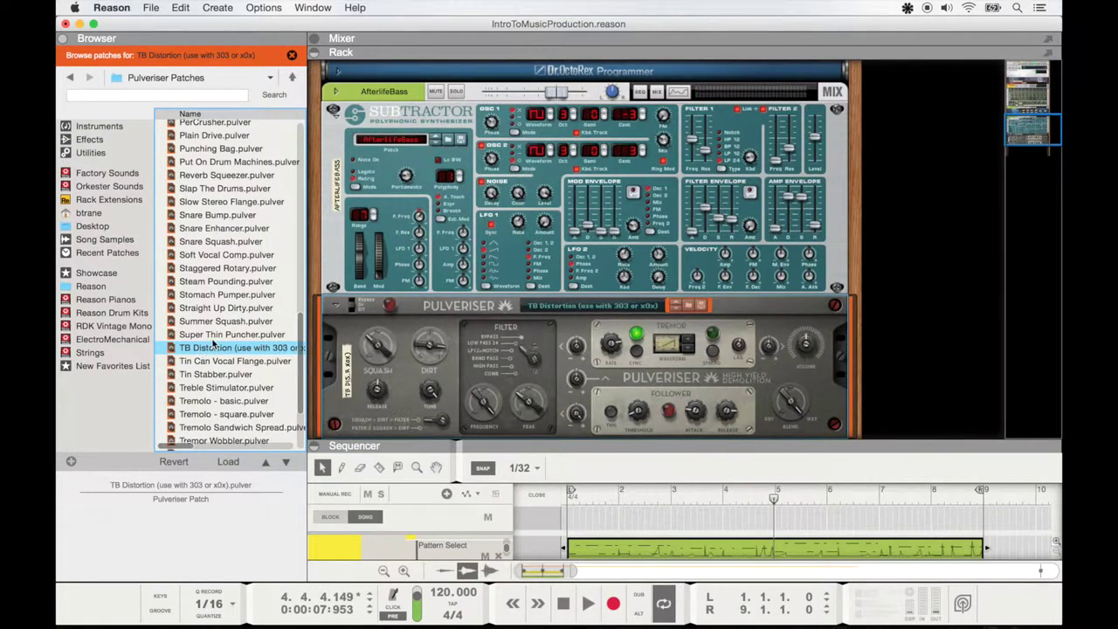
Add a Malström Graintable Synthesizer from the instruments to the rack below the Pulveriser.
scroll(870, 354, "down", 5)
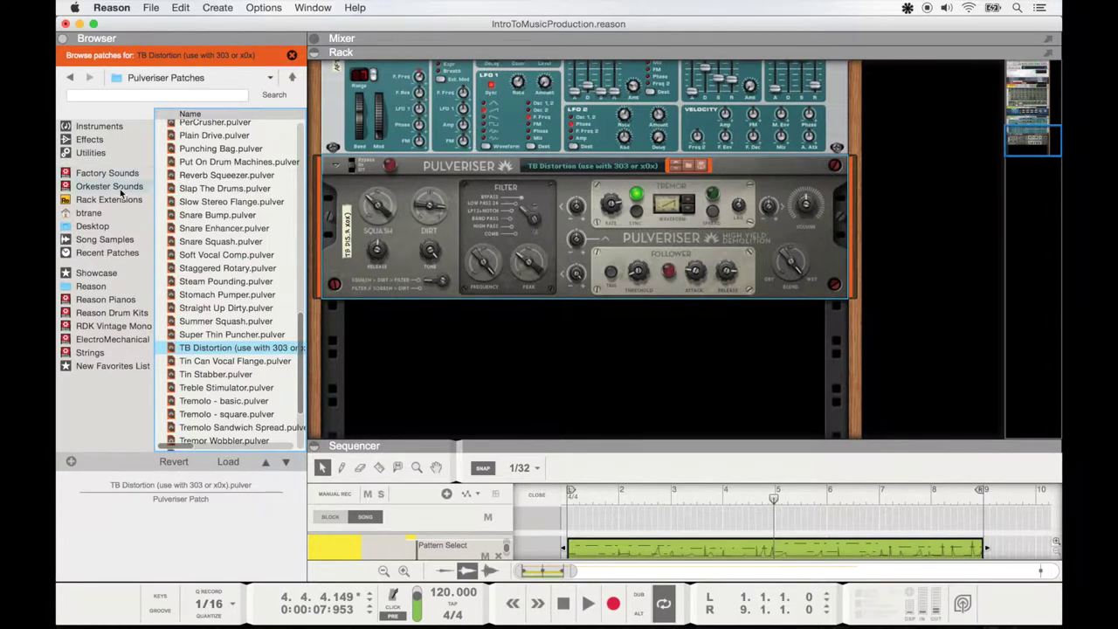
left_click(114, 127)
scroll(232, 411, "down", 3)
left_click_drag(229, 310, 495, 409)
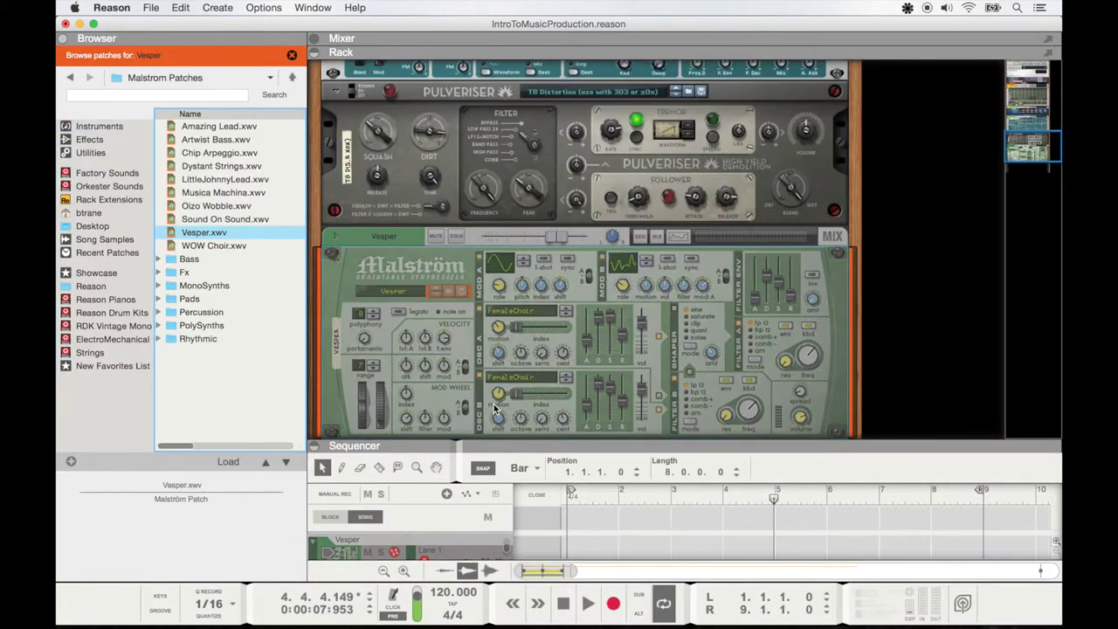
Load the Big Blue patch from the Pads folder into the Malström and record an eight-bar part with it.
double_click(211, 299)
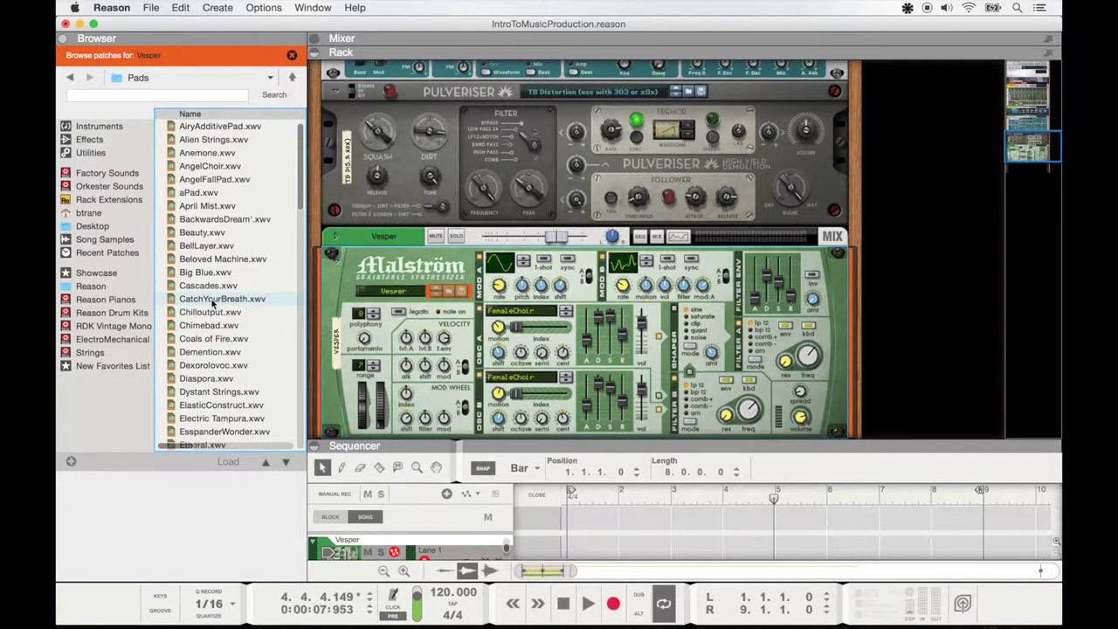
left_click(205, 272)
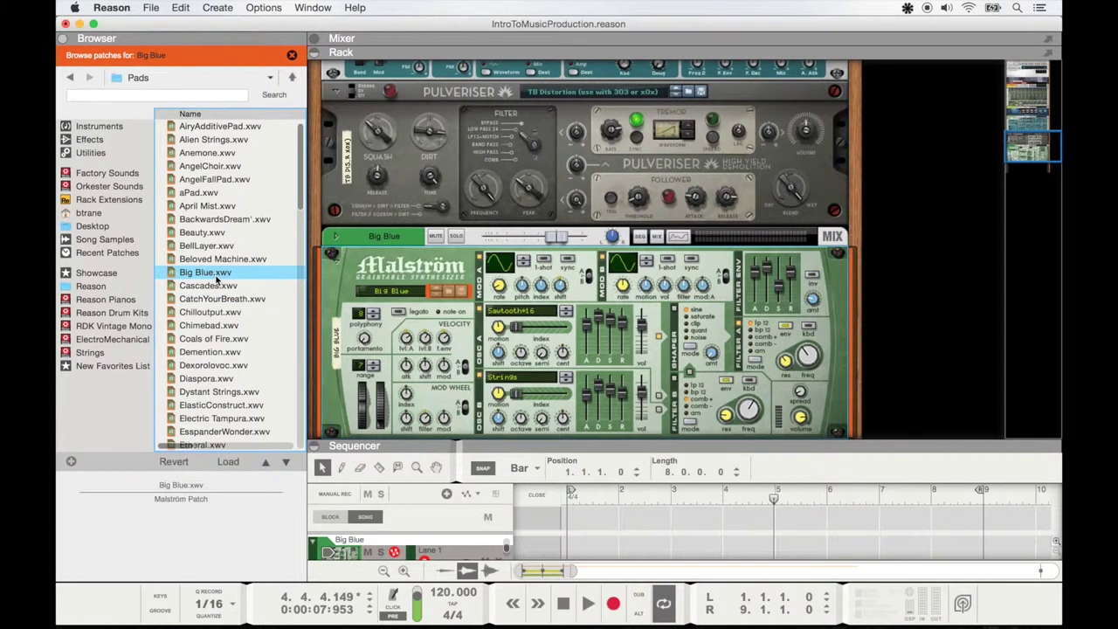
key("super+Return")
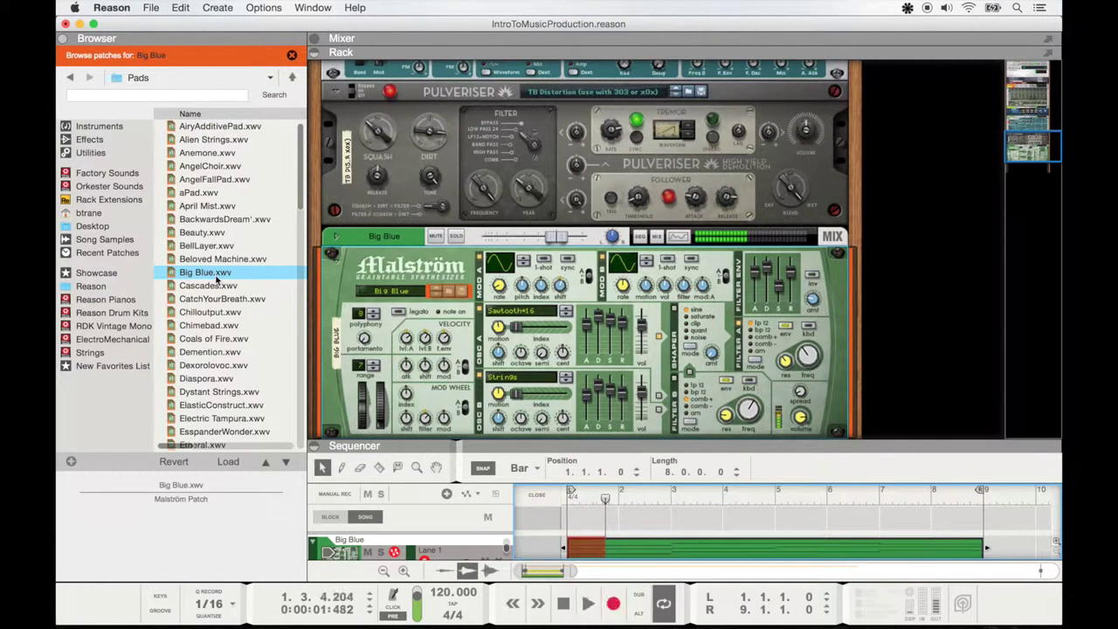
key("space")
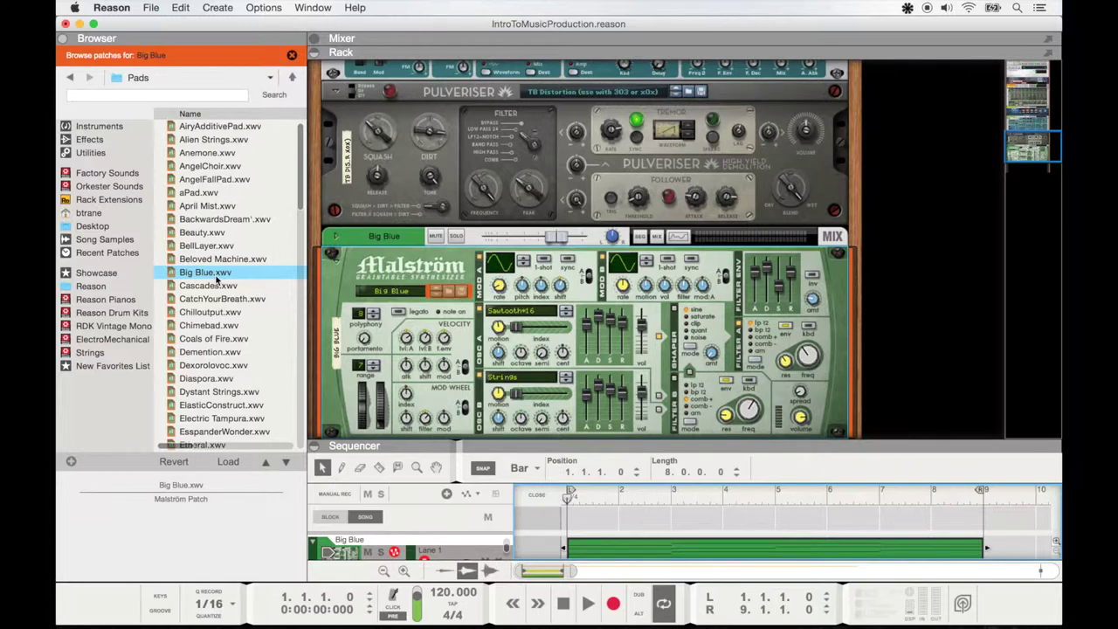
Add an Alligator Triple Filtered Gate effect to the rack below the Malström.
scroll(312, 307, "down", 3)
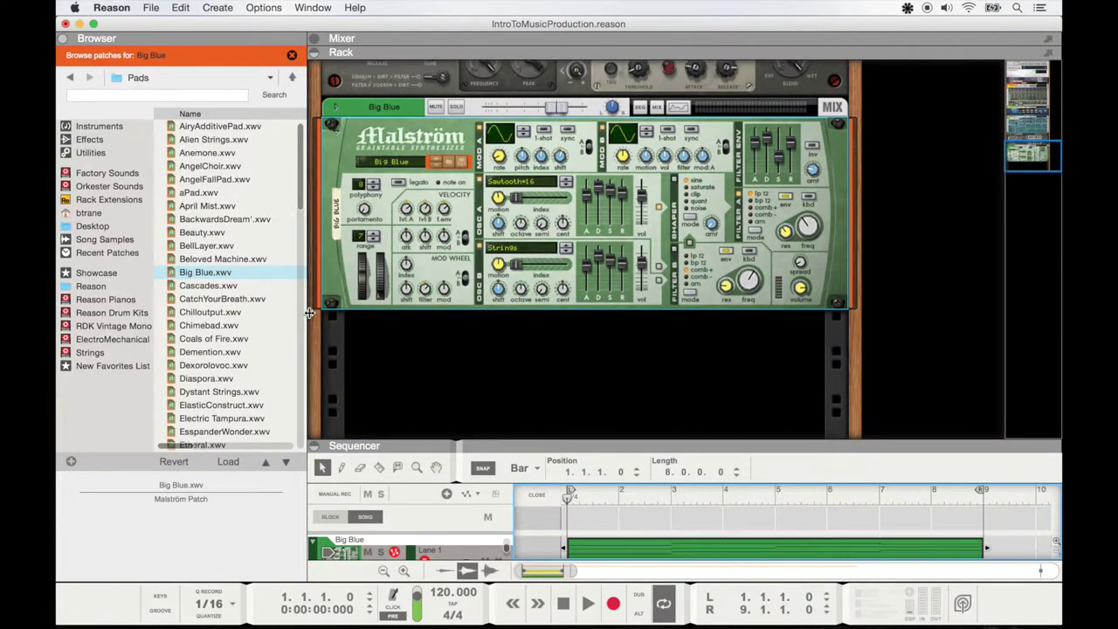
left_click(96, 127)
scroll(219, 297, "down", 4)
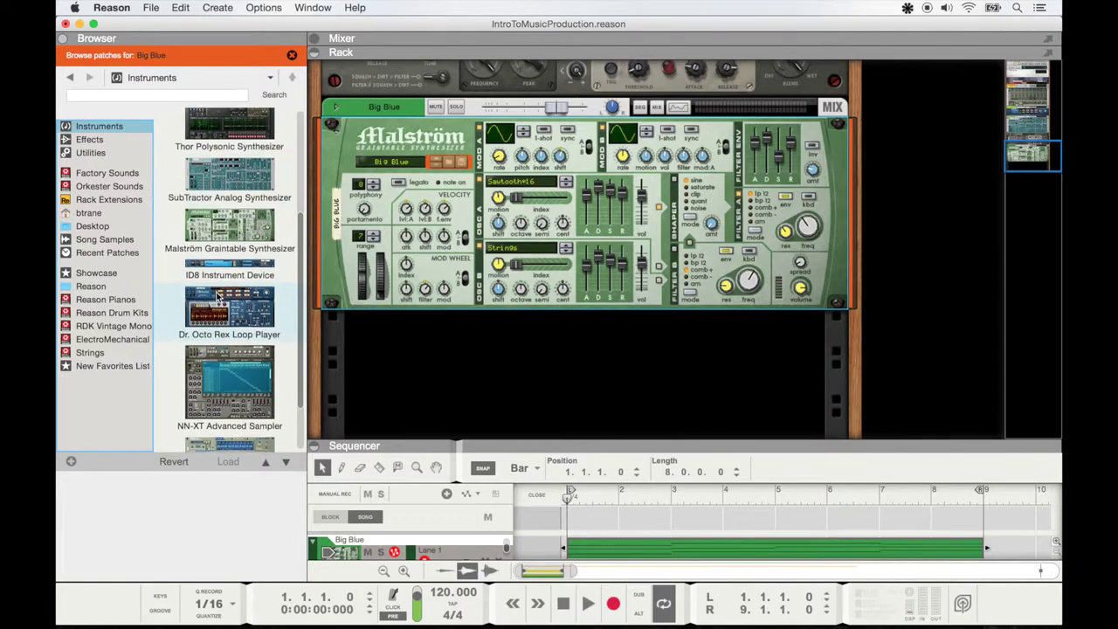
left_click(124, 142)
left_click_drag(227, 246, 435, 355)
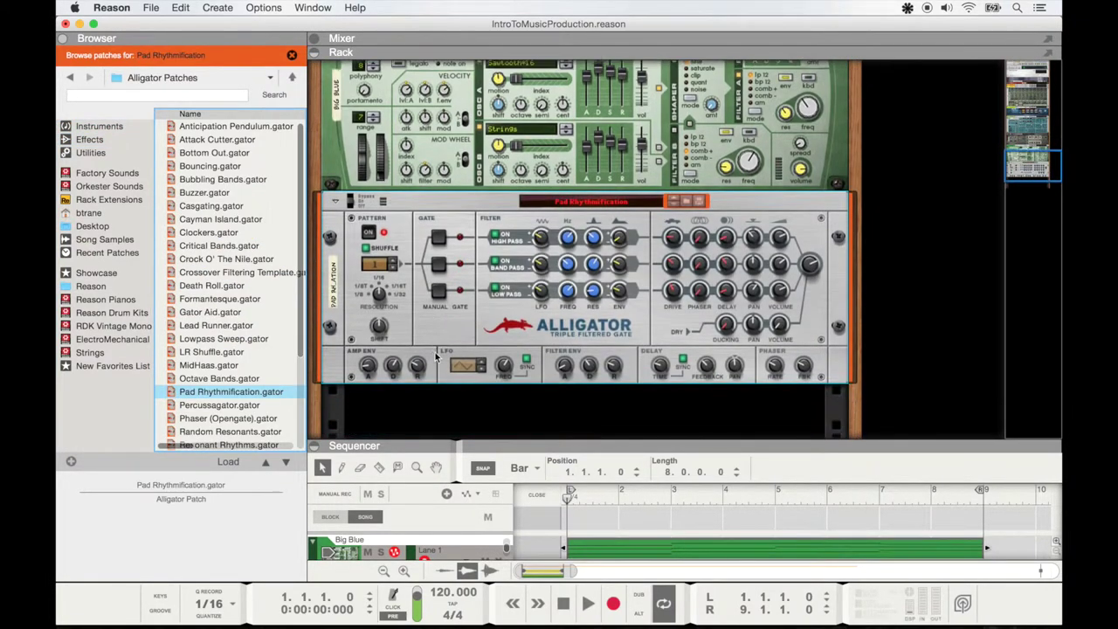
Play the song through the Alligator, try the Bouncing patch, and settle on the Anticipation Pendulum patch.
key("space")
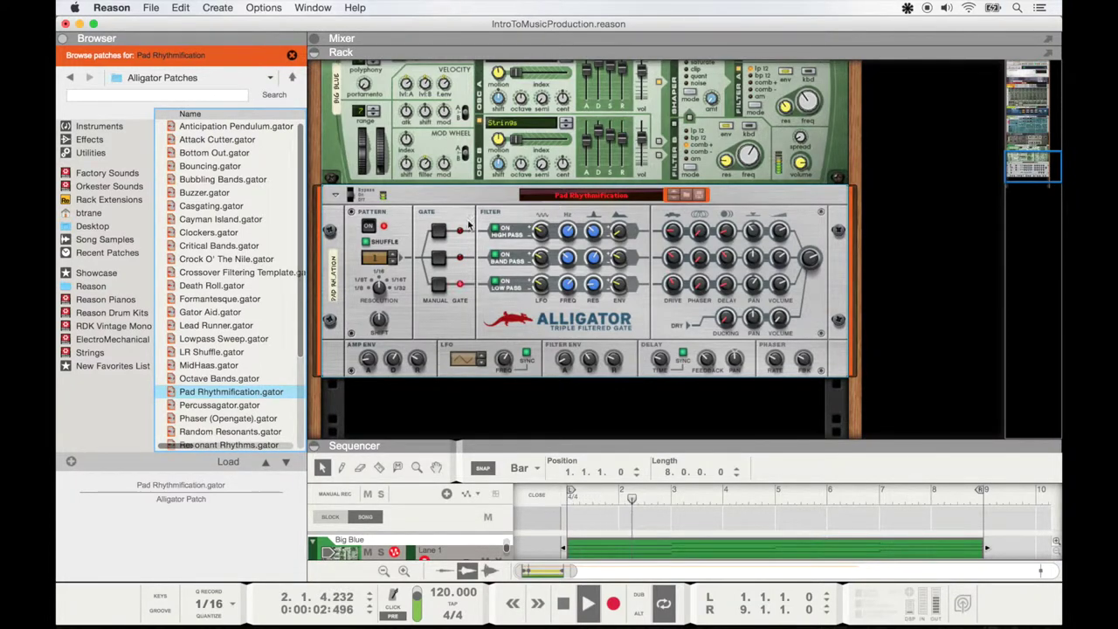
left_click(273, 167)
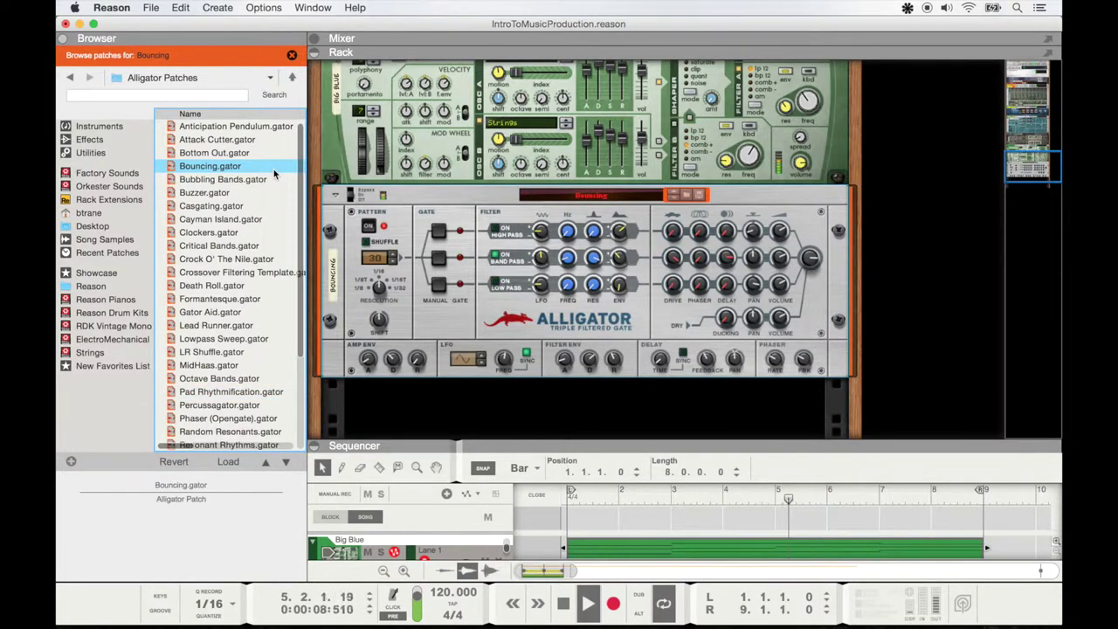
left_click(278, 128)
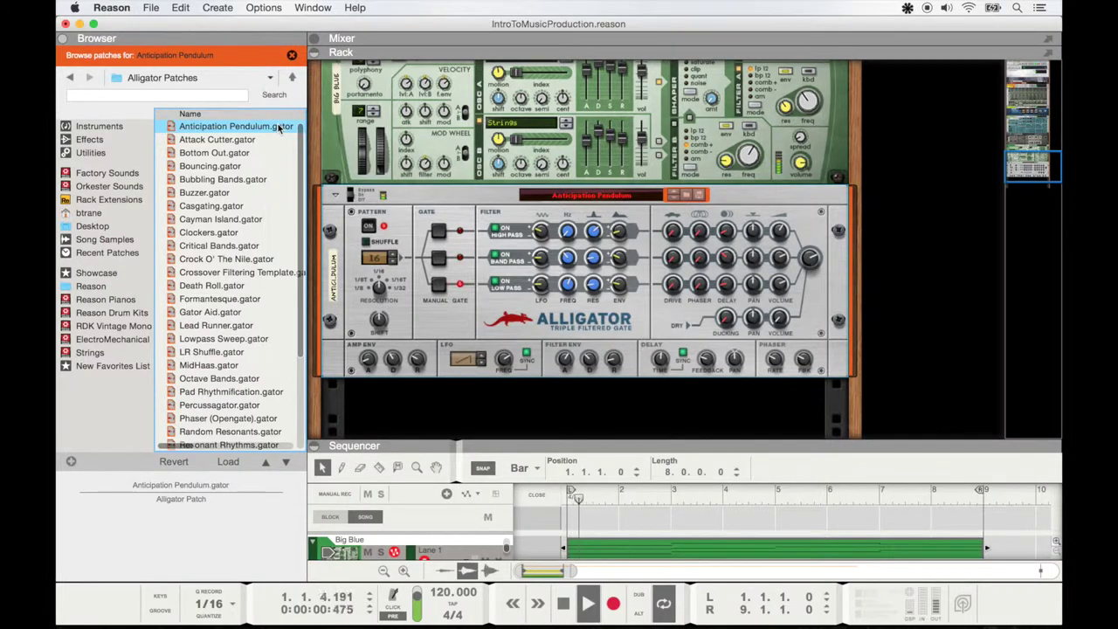
key("space")
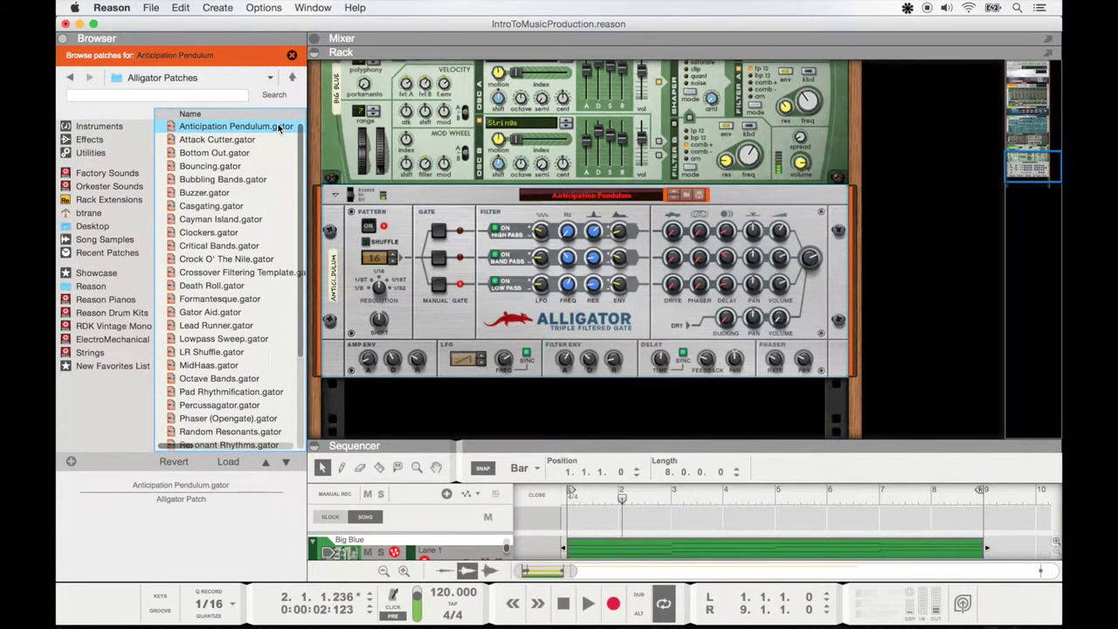
key("space")
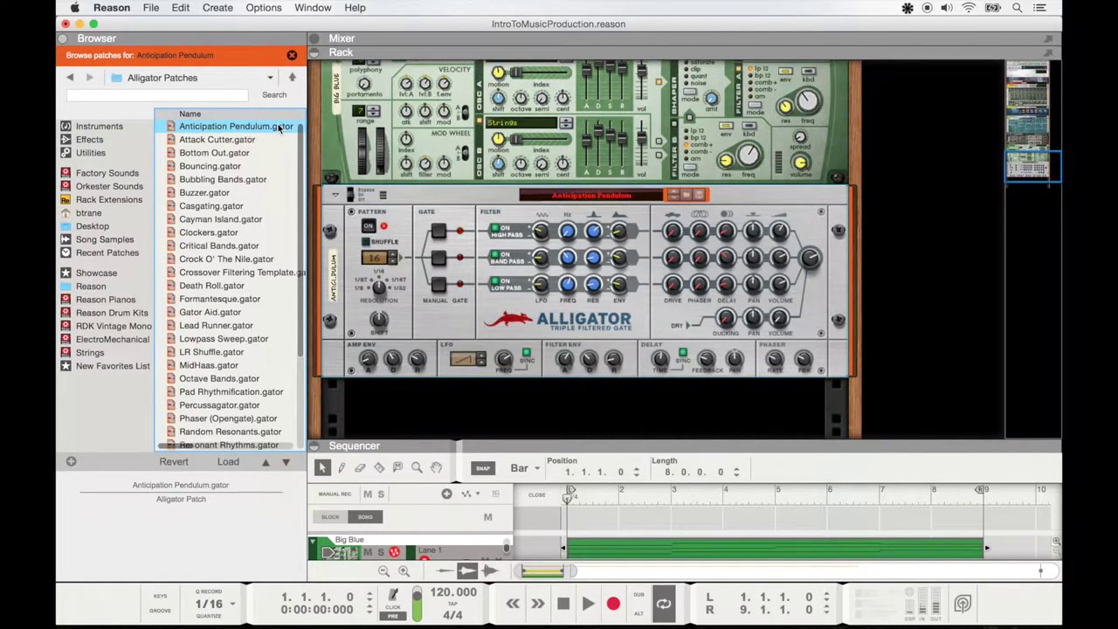
Add a Thor Polysonic Synthesizer from the instruments to the rack below the Alligator.
left_click(124, 129)
scroll(229, 280, "down", 2)
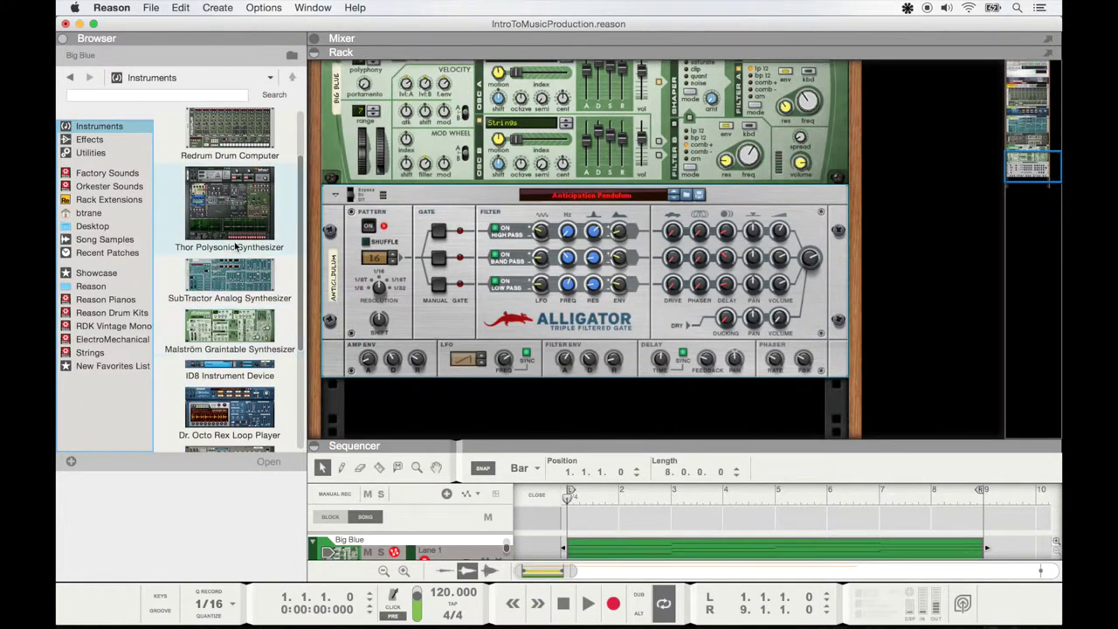
left_click_drag(236, 248, 612, 367)
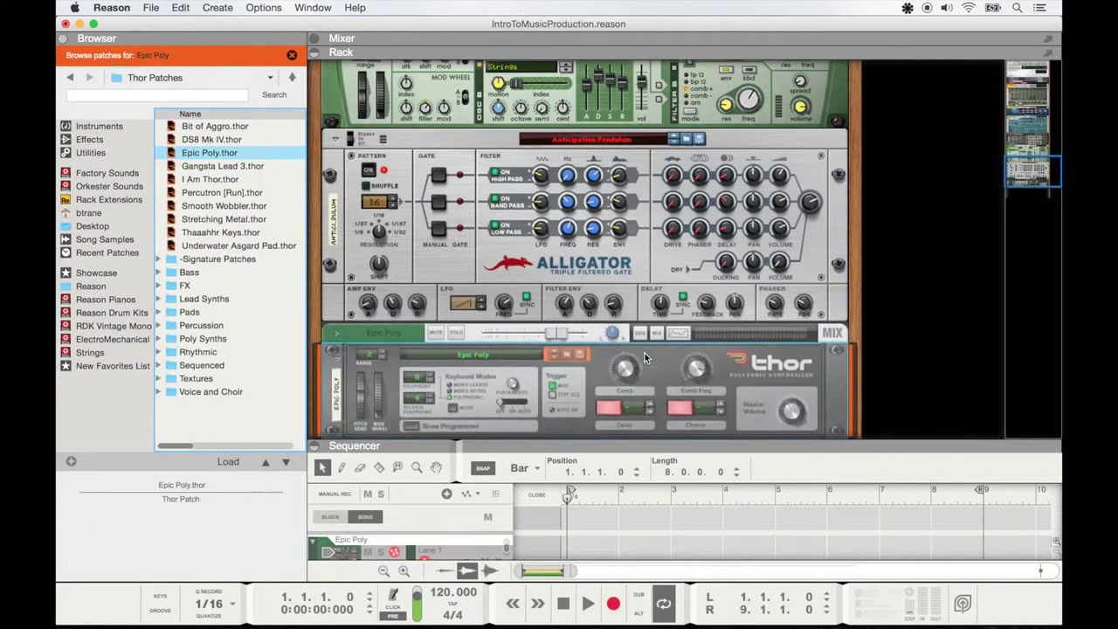
scroll(612, 358, "down", 3)
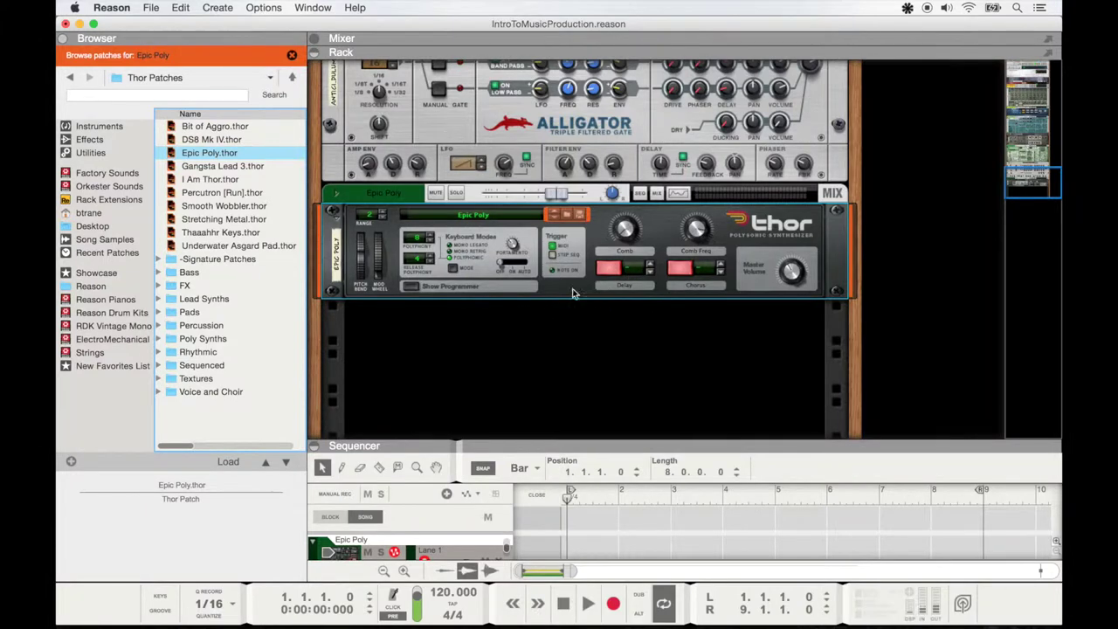
Show Thor's programmer and reset the device to its initial patch.
left_click(408, 288)
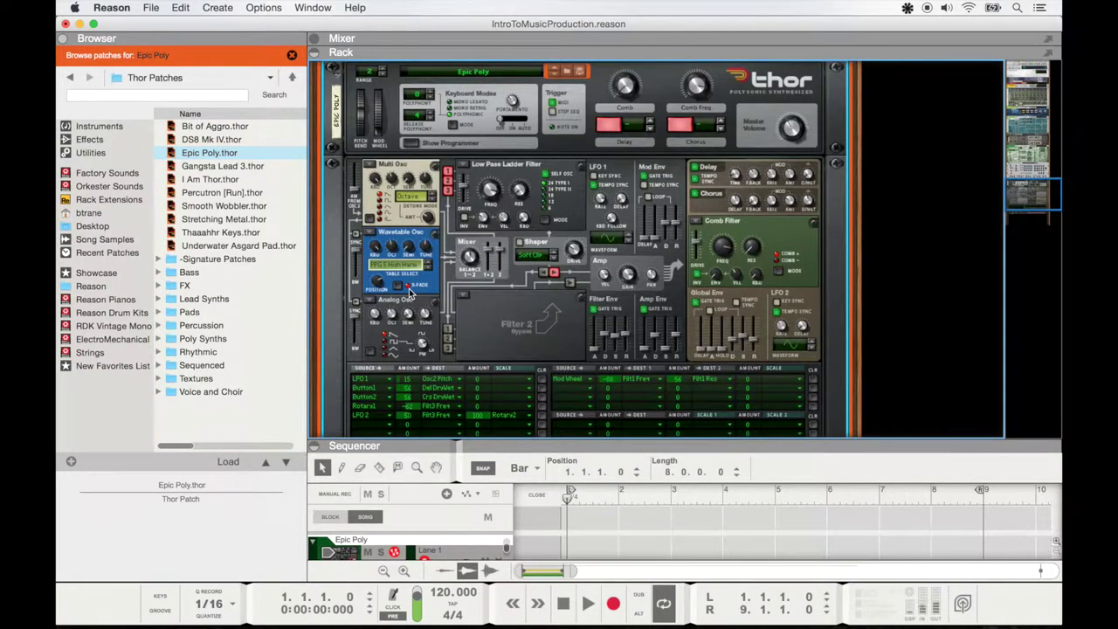
right_click(336, 198)
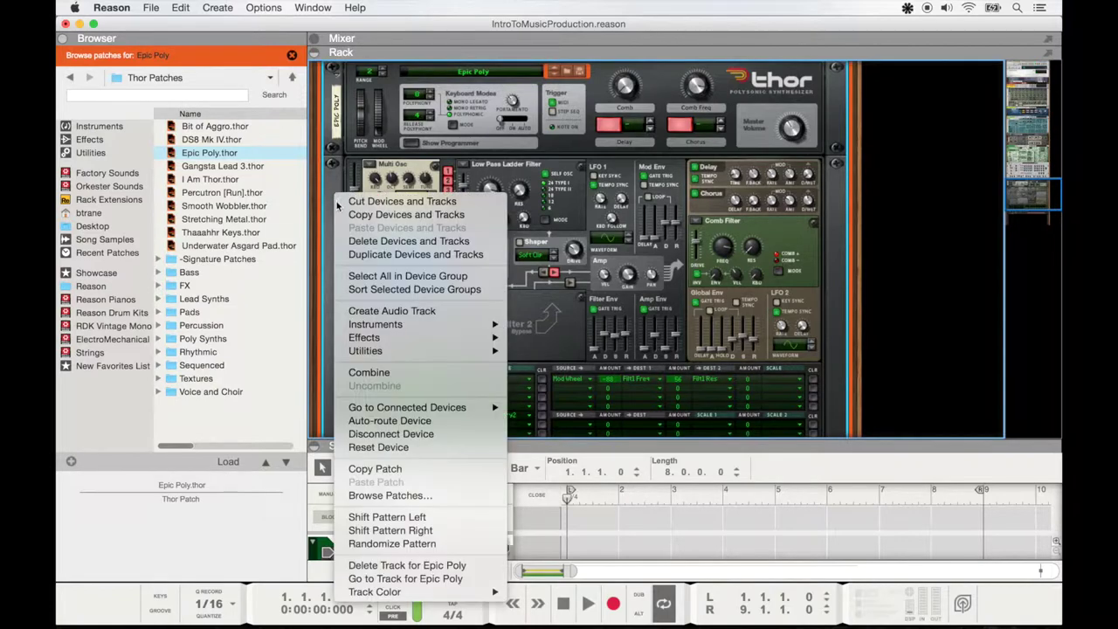
left_click(376, 447)
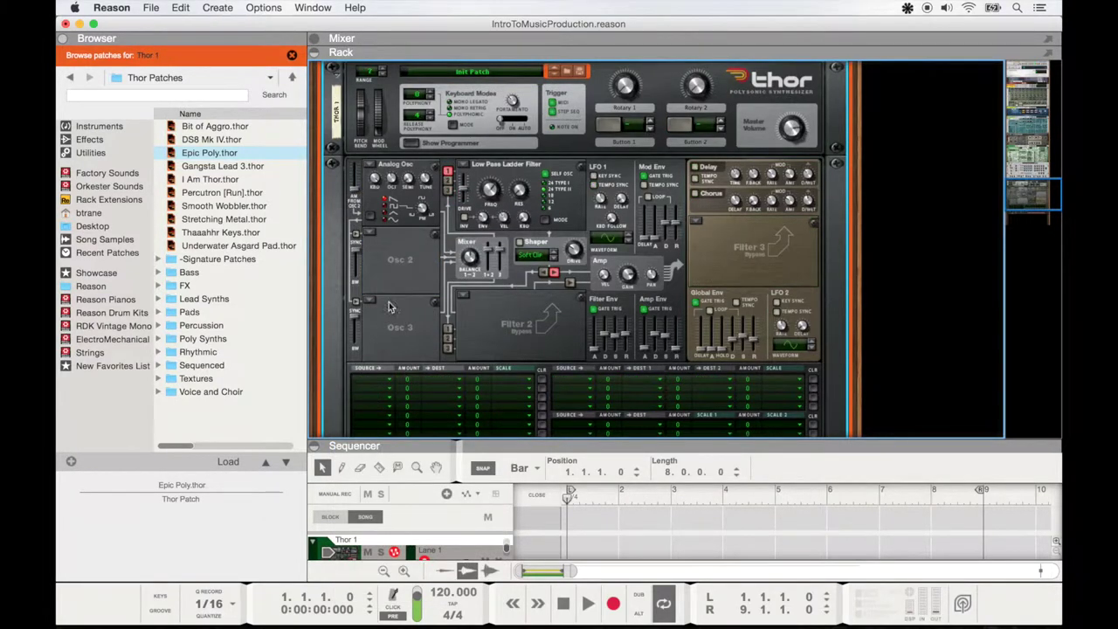
Build Thor's signal path with an Analog Osc in slot 2, a Saturate shaper, a Comb Filter in filter 2, and Delay and Chorus enabled.
left_click(367, 236)
left_click(387, 285)
left_click(529, 254)
left_click(551, 279)
left_click(463, 295)
left_click(489, 278)
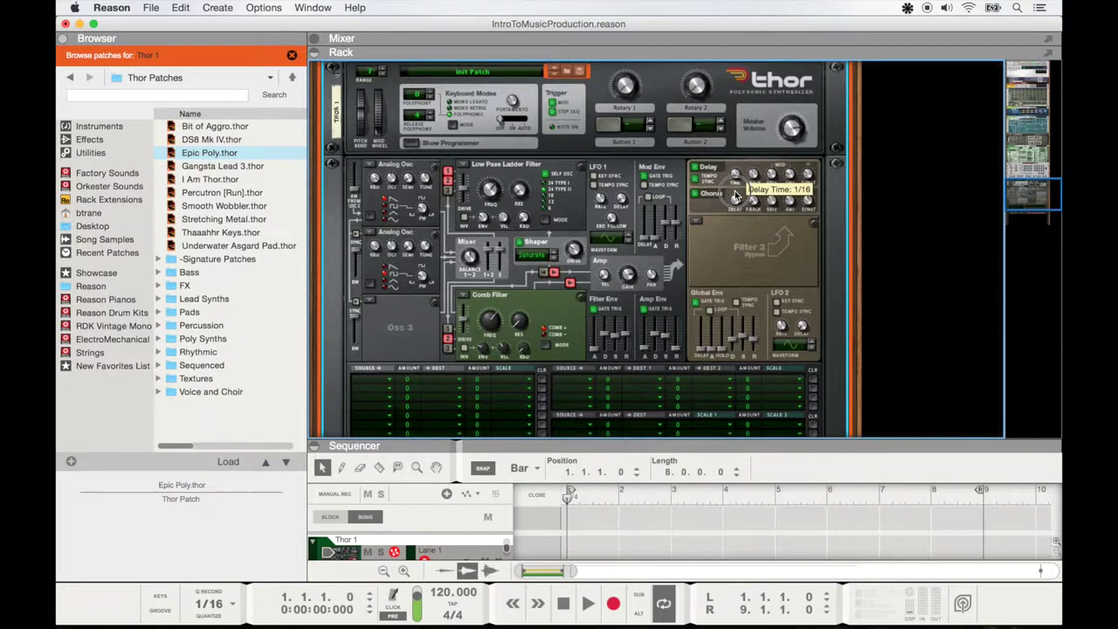
Route LFO1 to the filter 2 frequency in Thor's modulation matrix and set a modulation amount.
scroll(559, 262, "down", 3)
left_click(371, 292)
left_click(382, 413)
left_click(441, 292)
left_click(576, 362)
left_click_drag(425, 293, 427, 267)
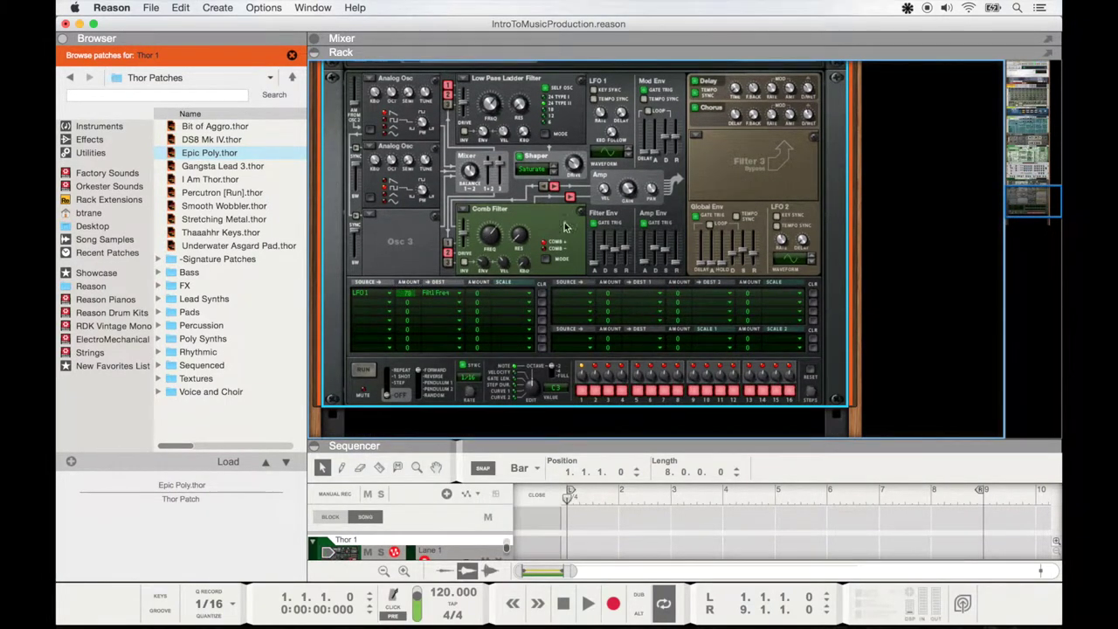
left_click(432, 292)
left_click(519, 326)
Record an eight-bar part on the Thor track from the song start.
key("super+Return")
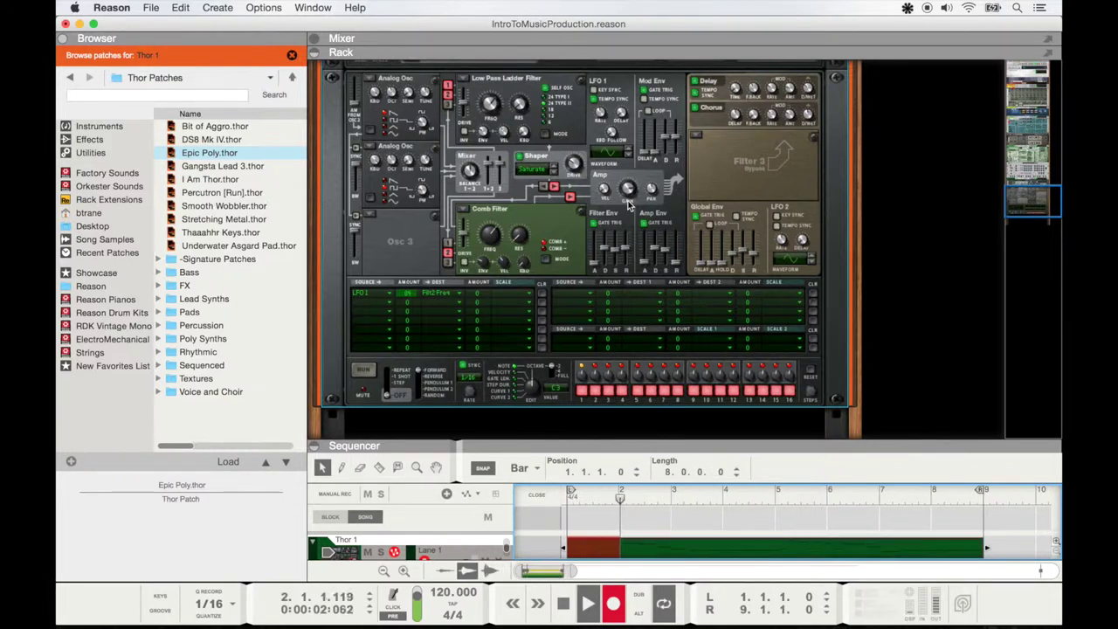
key("space")
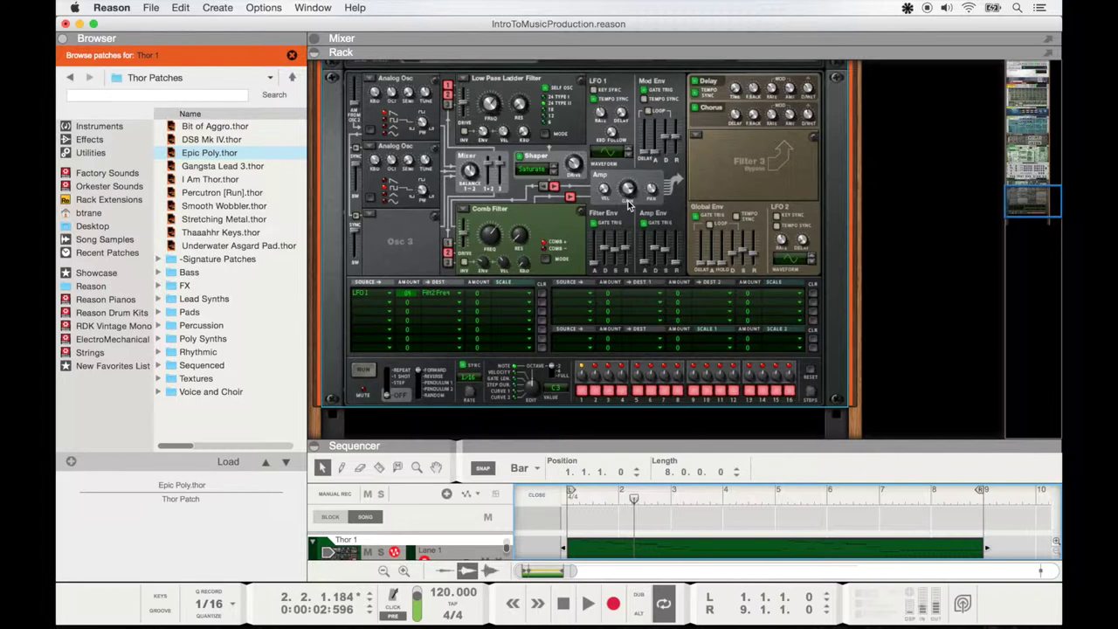
Add an NN-XT Advanced Sampler from the instruments to the rack below Thor.
left_click(95, 127)
scroll(212, 291, "down", 5)
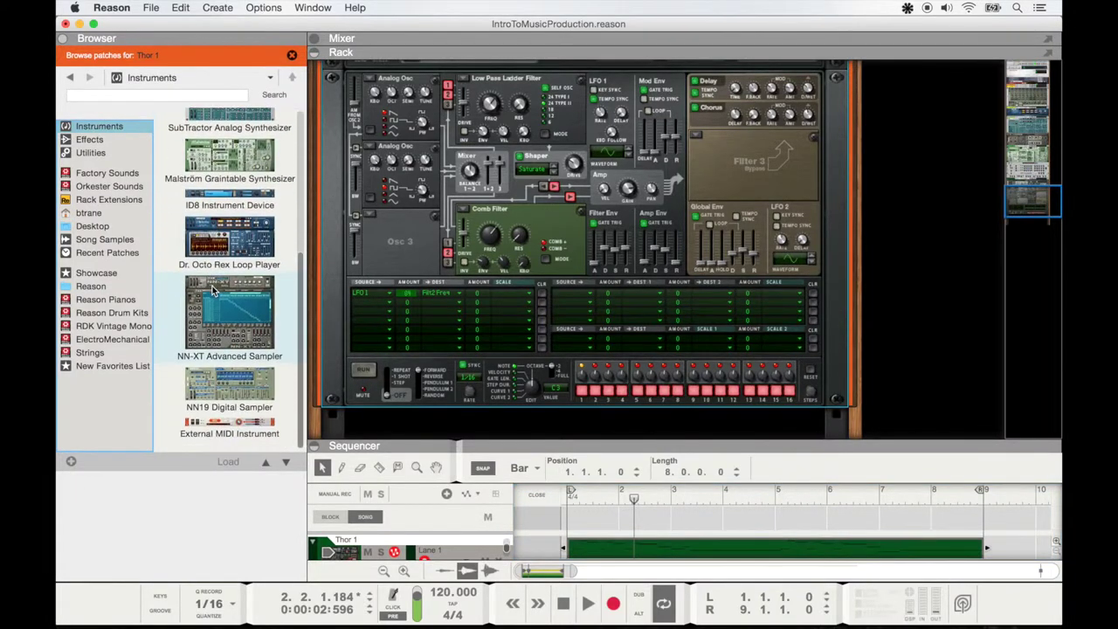
left_click_drag(241, 306, 451, 413)
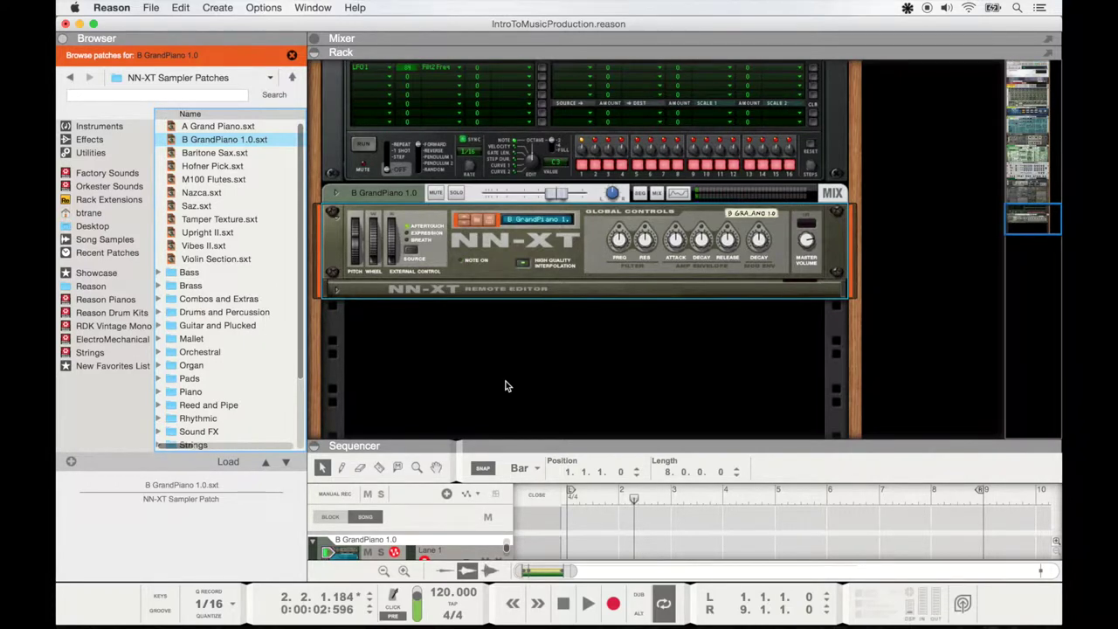
Unfold the NN-XT remote editor and examine how the piano samples are mapped across the keyboard.
left_click(366, 372)
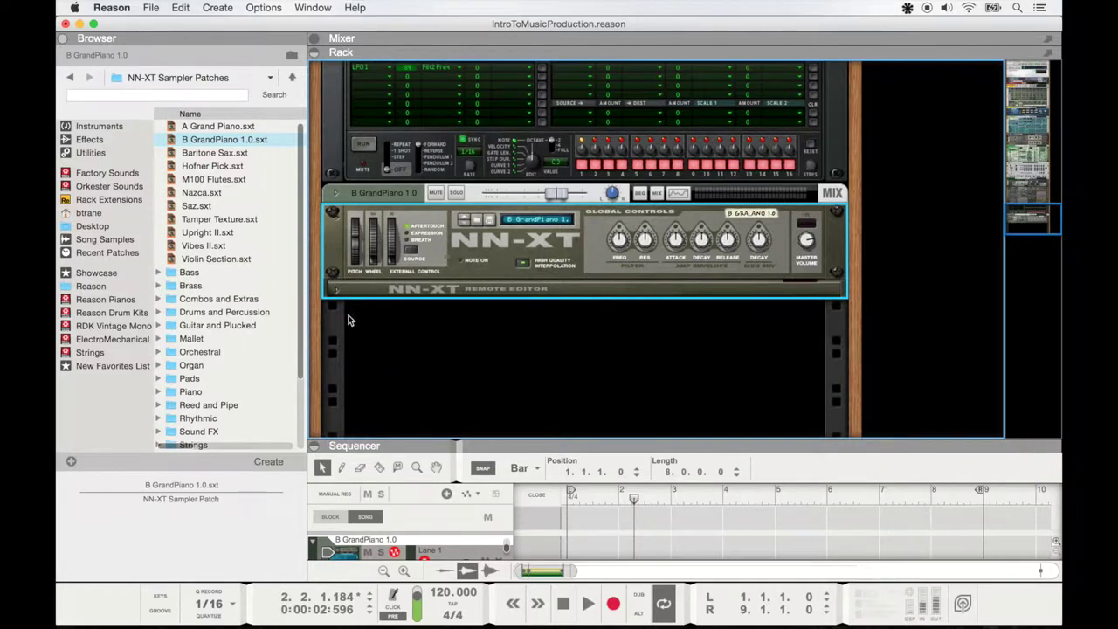
left_click(334, 289)
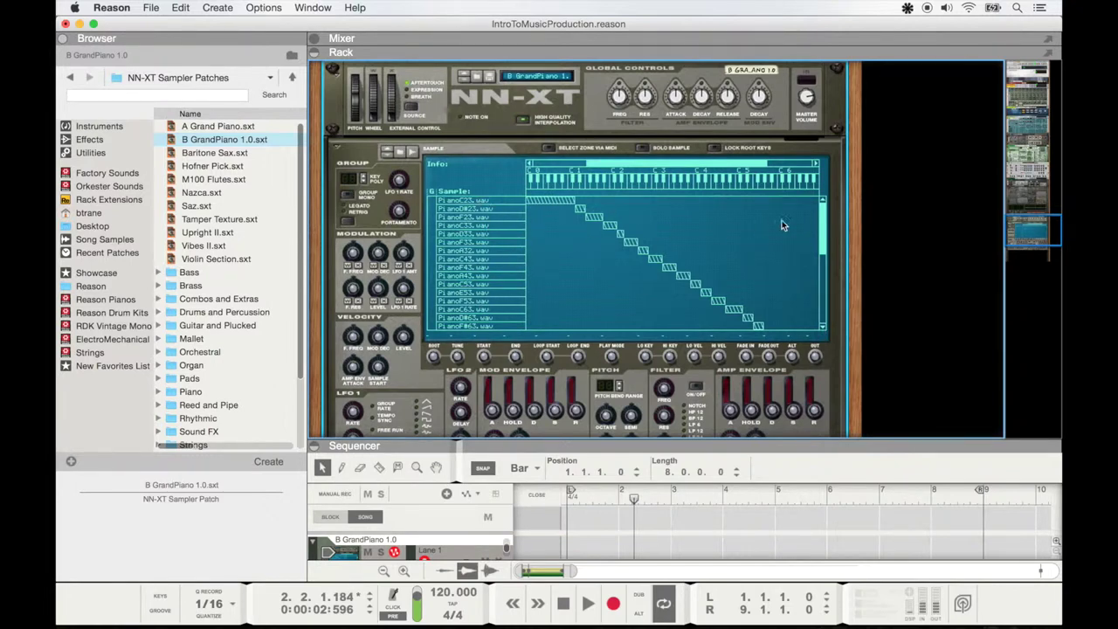
left_click_drag(823, 240, 820, 319)
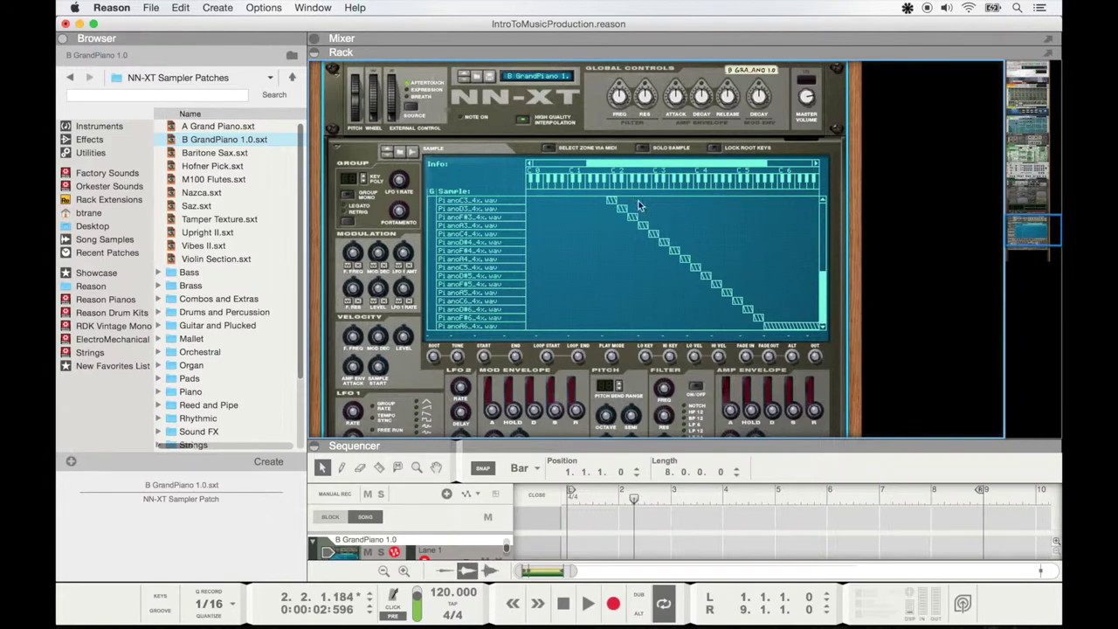
Replace the NN-XT grand piano with the NY Jazz [Steinway] Combinator patch from the producer pianos in Reason Pianos.
left_click(476, 79)
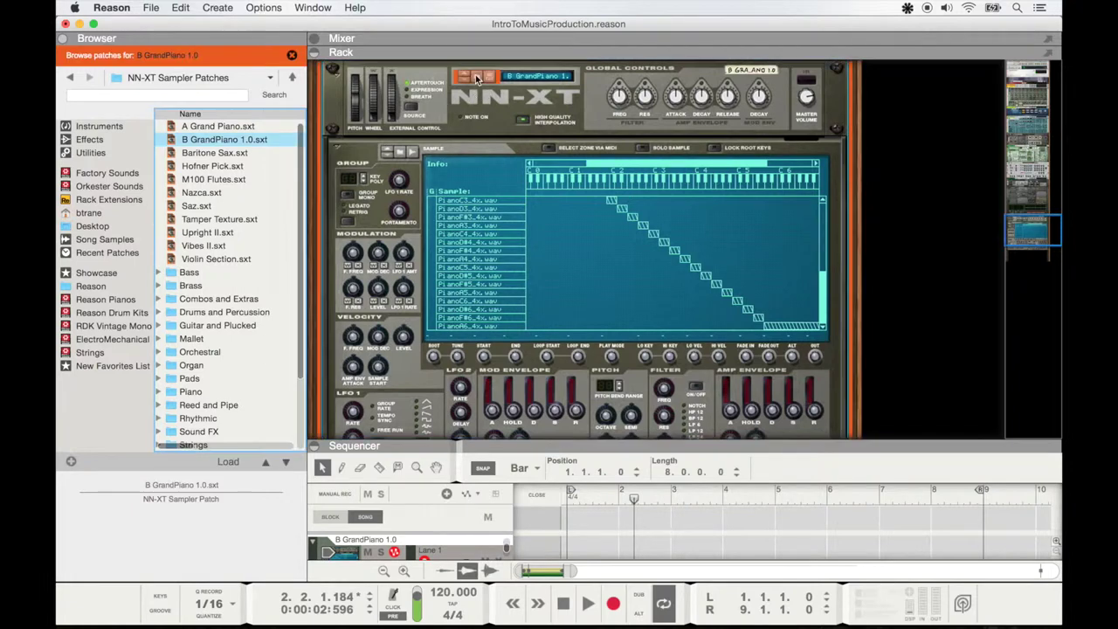
left_click(132, 301)
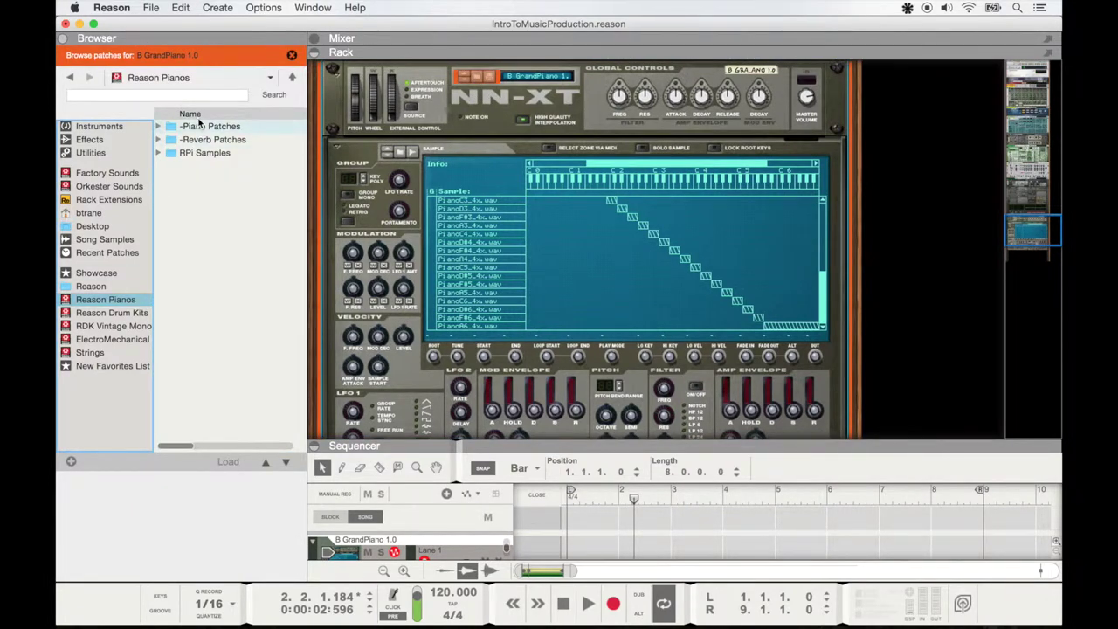
double_click(200, 126)
double_click(218, 140)
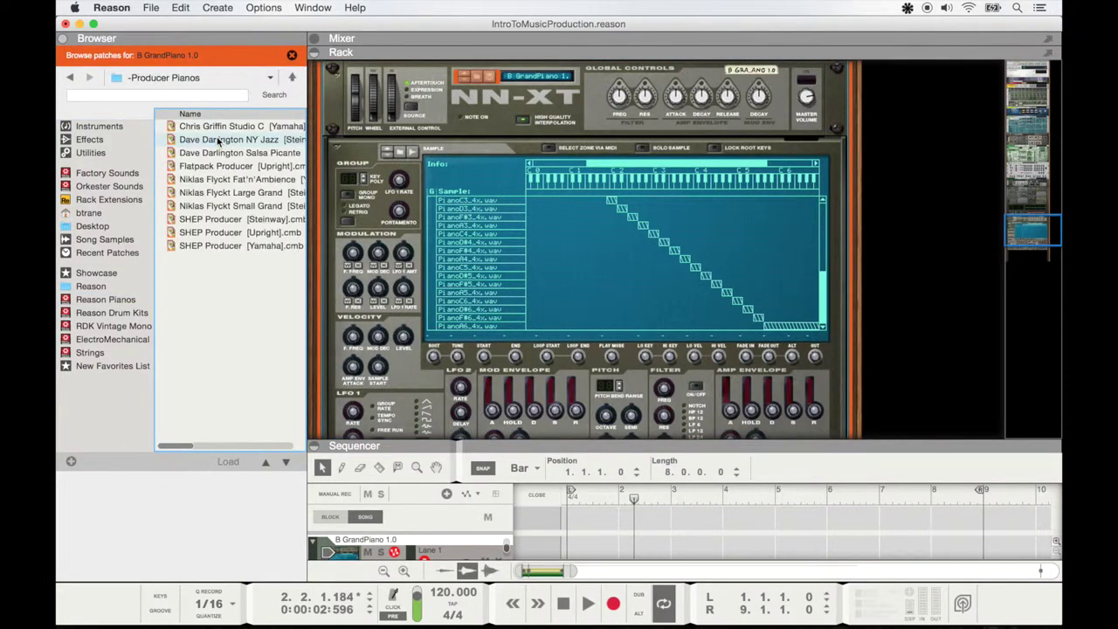
left_click(218, 140)
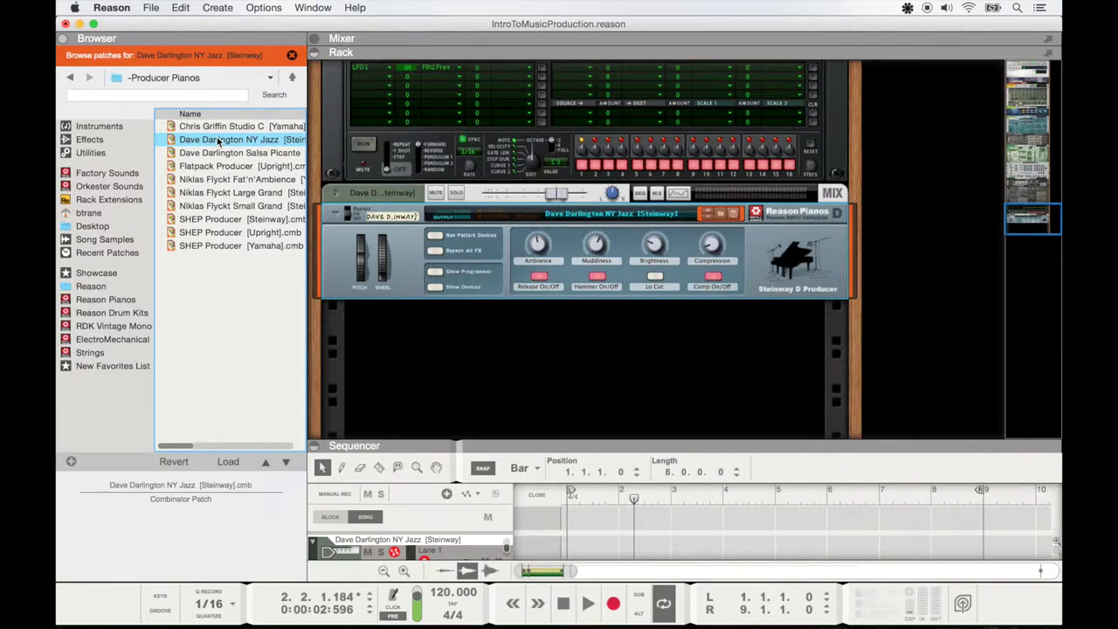
Show the devices inside the Steinway Combinator and examine its mixers, effects and NN-XT samplers.
left_click(433, 286)
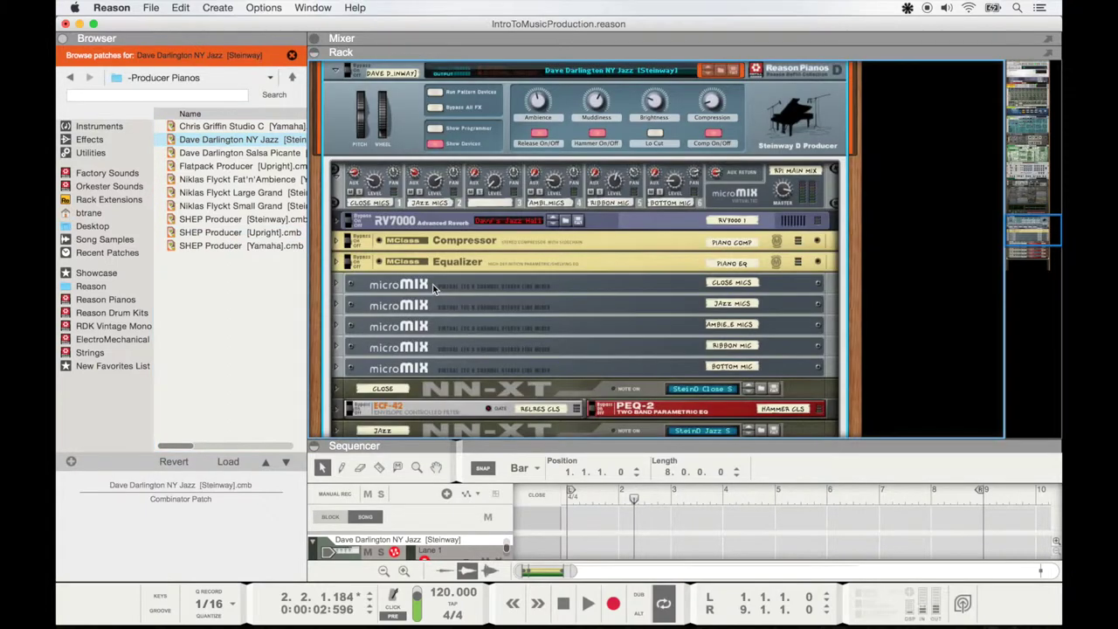
scroll(425, 327, "down", 5)
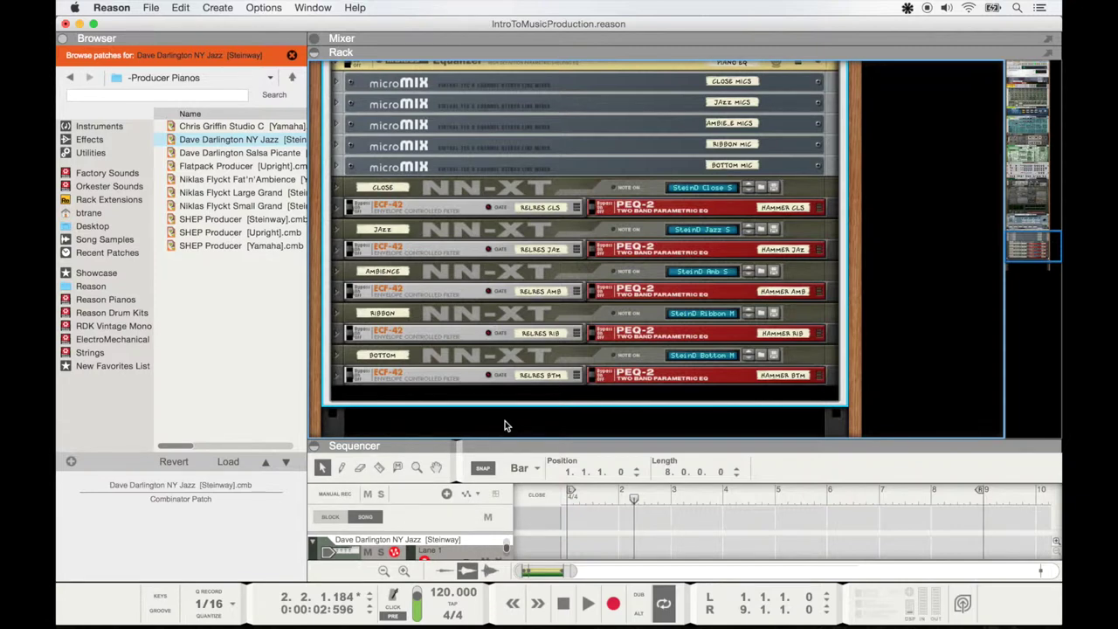
scroll(504, 426, "up", 6)
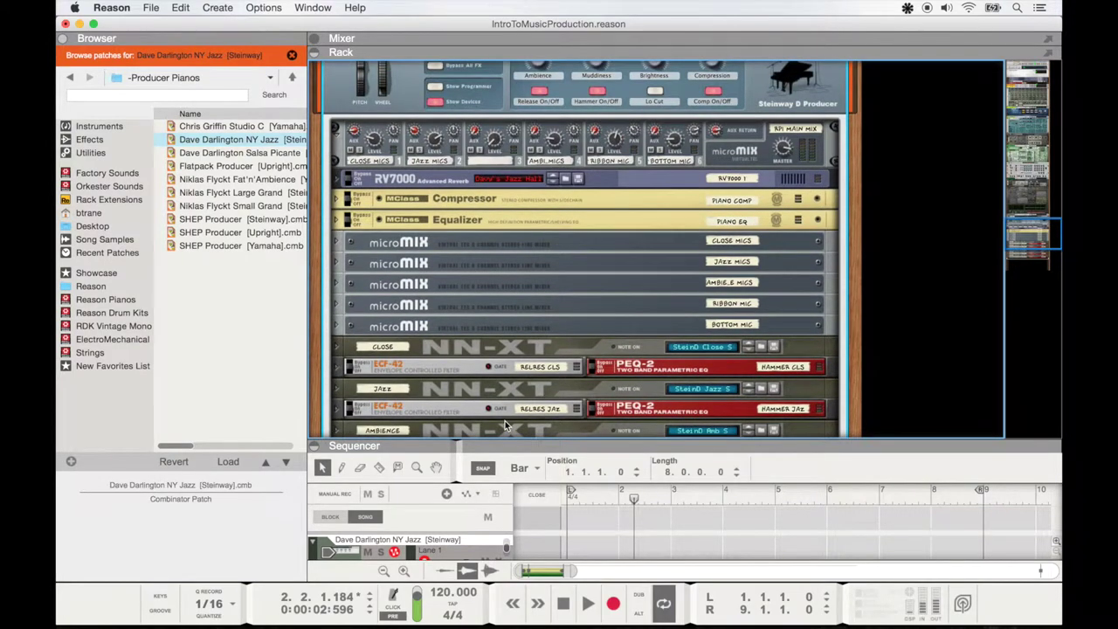
scroll(504, 426, "up", 3)
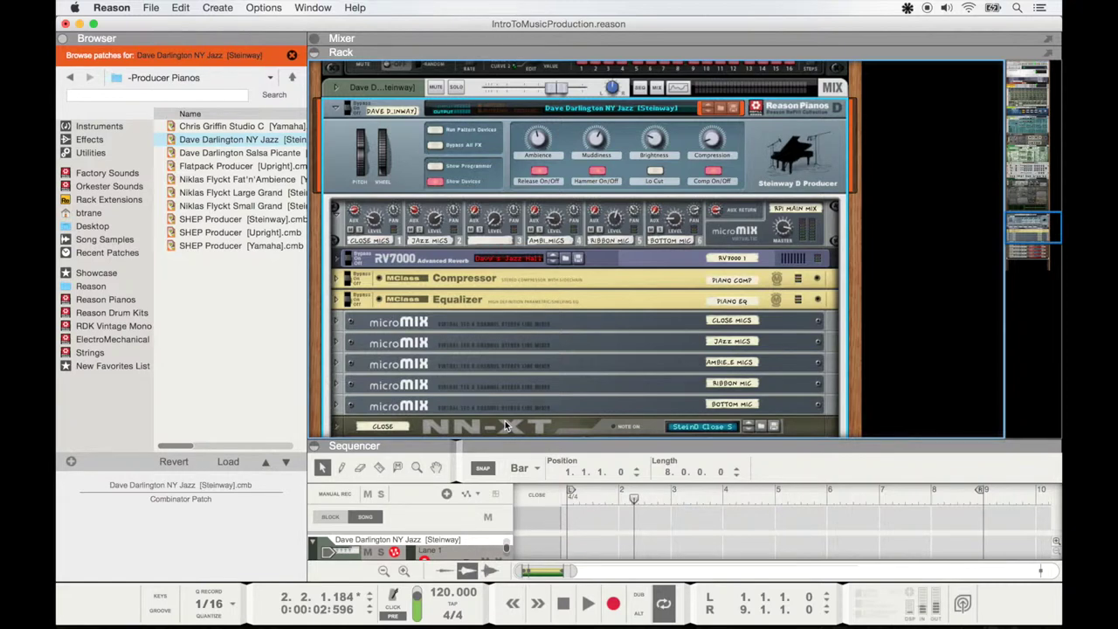
Record the Steinway piano part onto its sequencer track across the eight-bar loop.
key("super+Return")
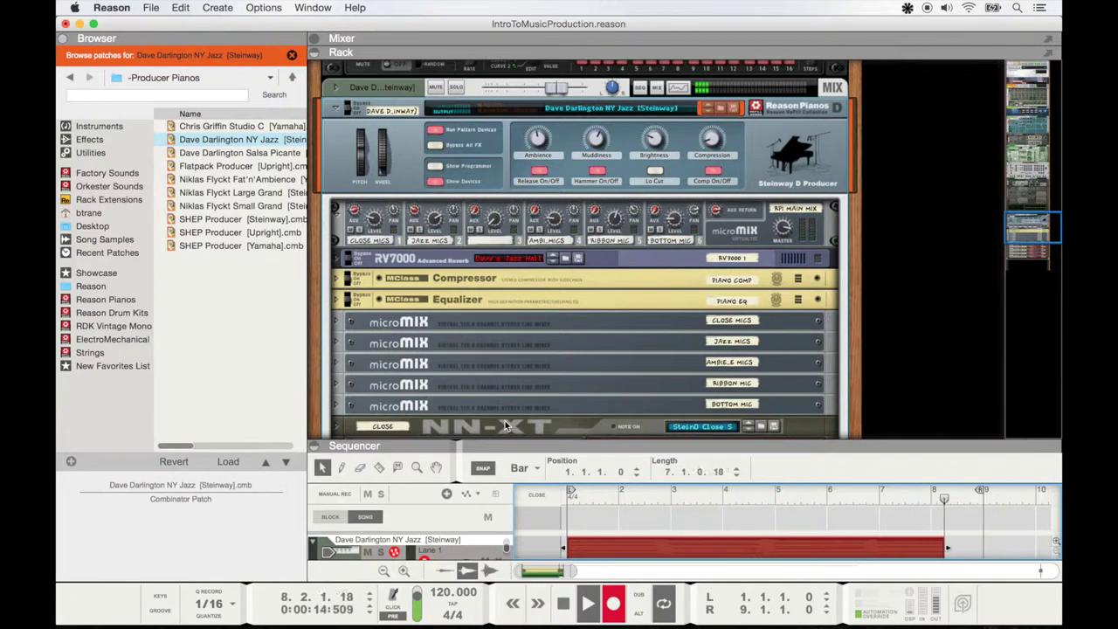
key("space")
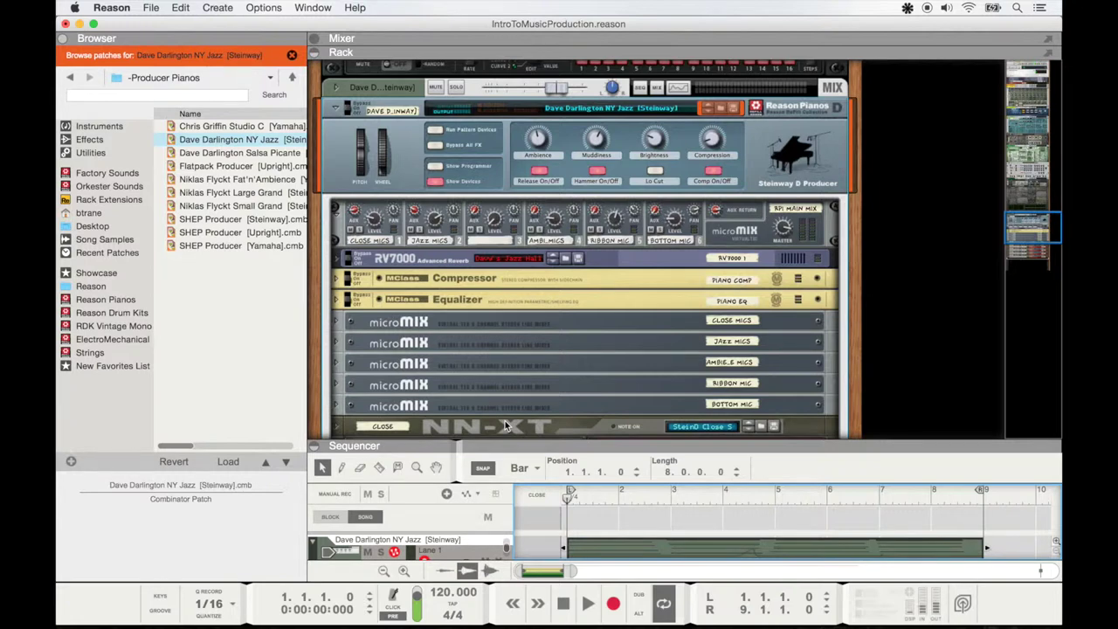
Add an audio track and record a live take from bar 1 to near the end of the eight-bar loop.
key("super+t")
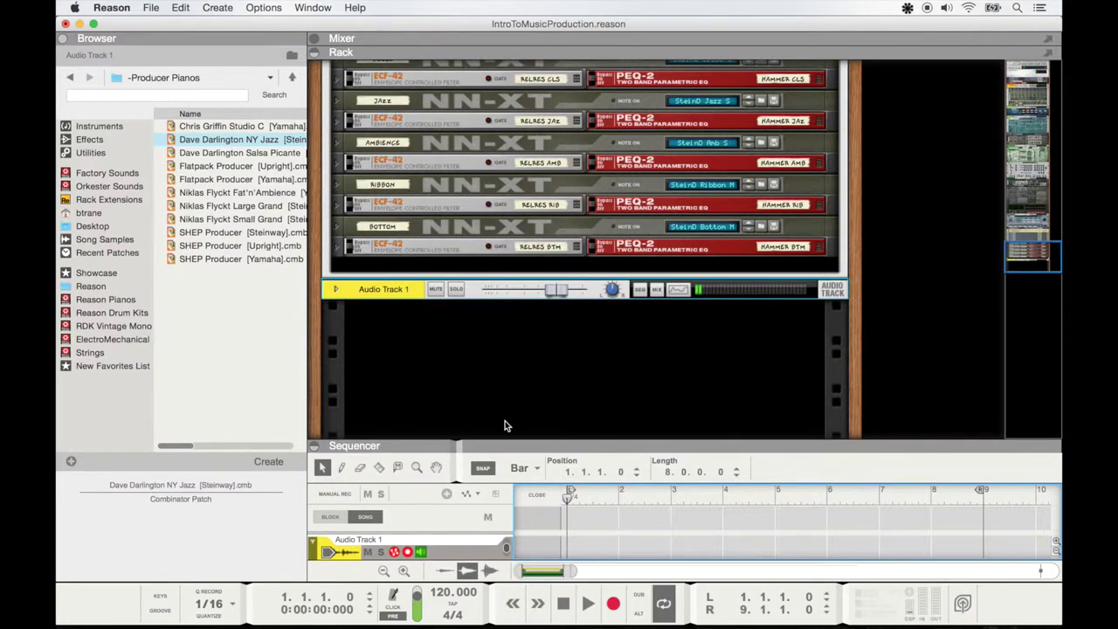
key("super+Return")
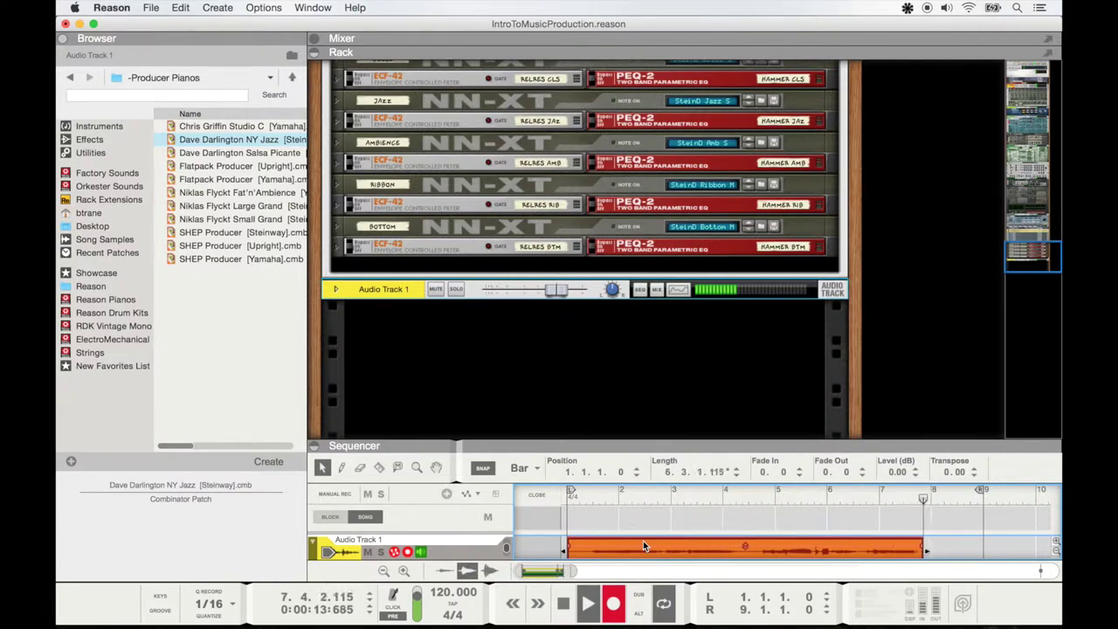
key("space")
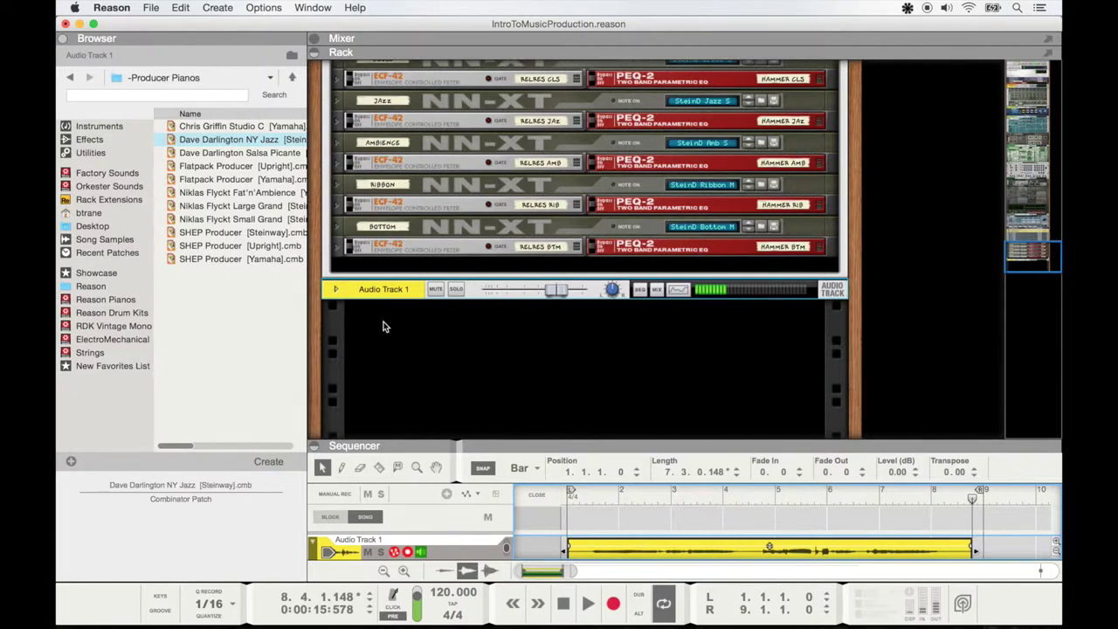
Unfold the Audio Track 1 device and add a Neptune Pitch Adjuster as its insert effect.
left_click(336, 290)
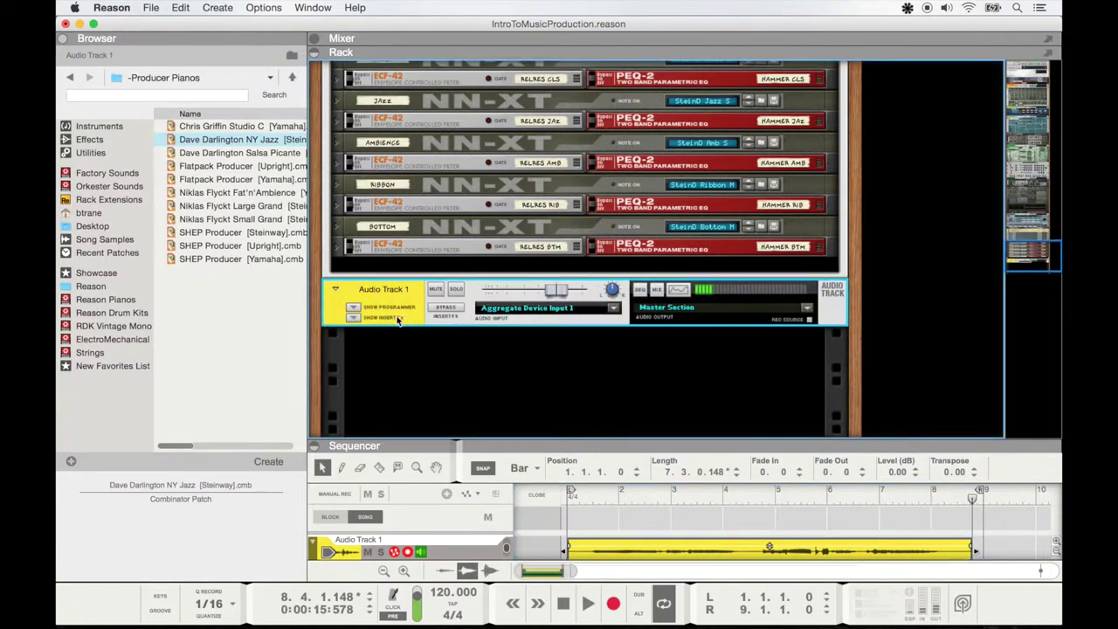
left_click(89, 139)
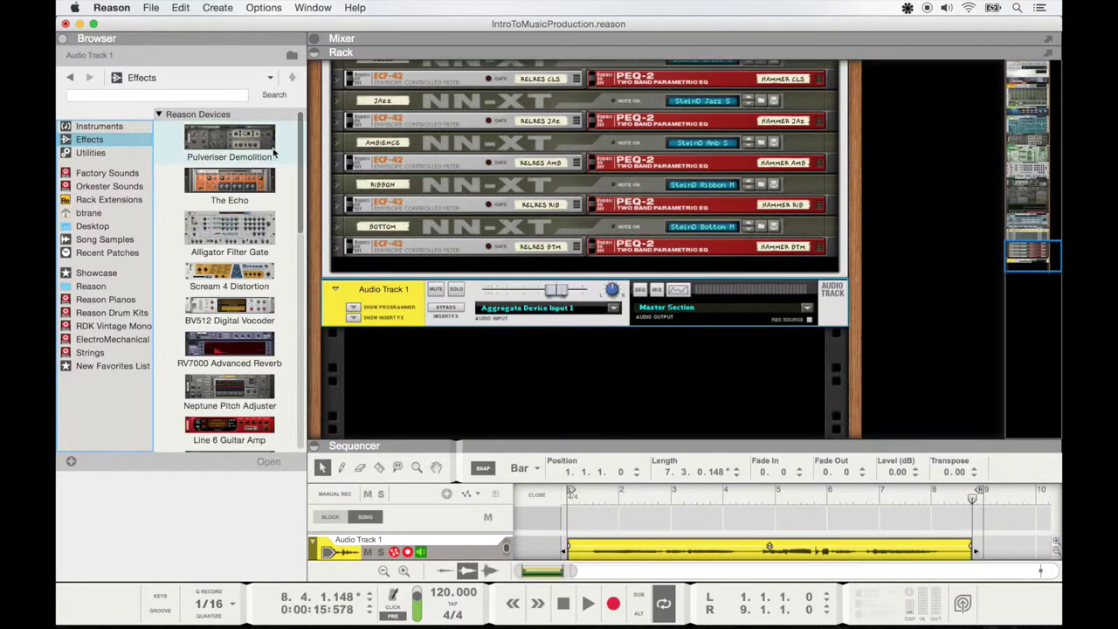
left_click_drag(232, 390, 389, 314)
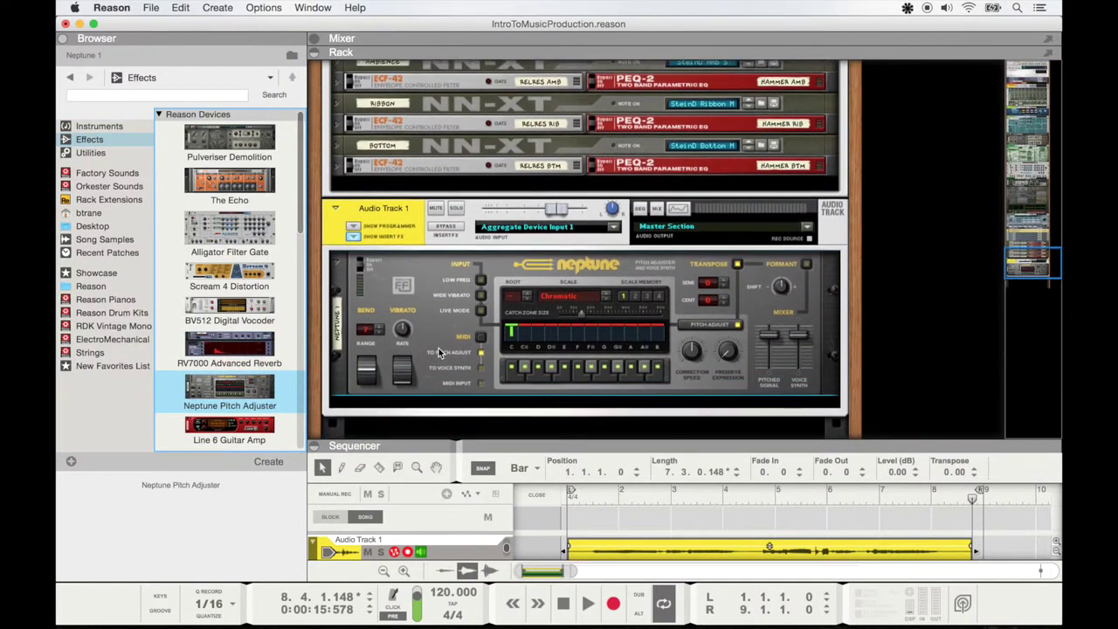
Set the Neptune scale to Natural Minor and audition the pitch-corrected audio track in solo.
left_click(564, 280)
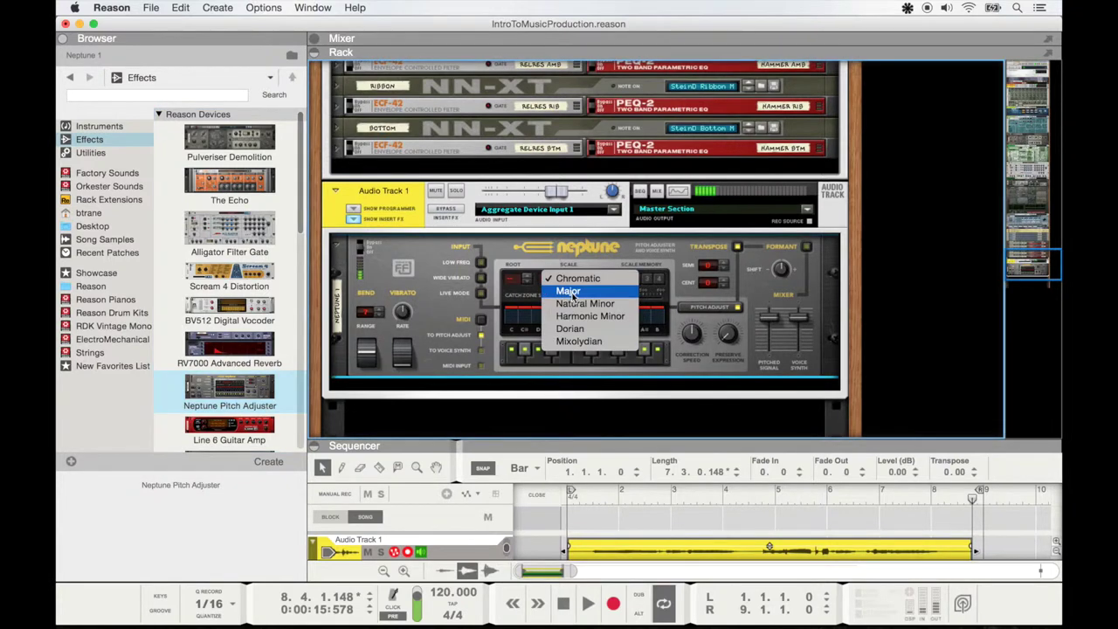
left_click(575, 304)
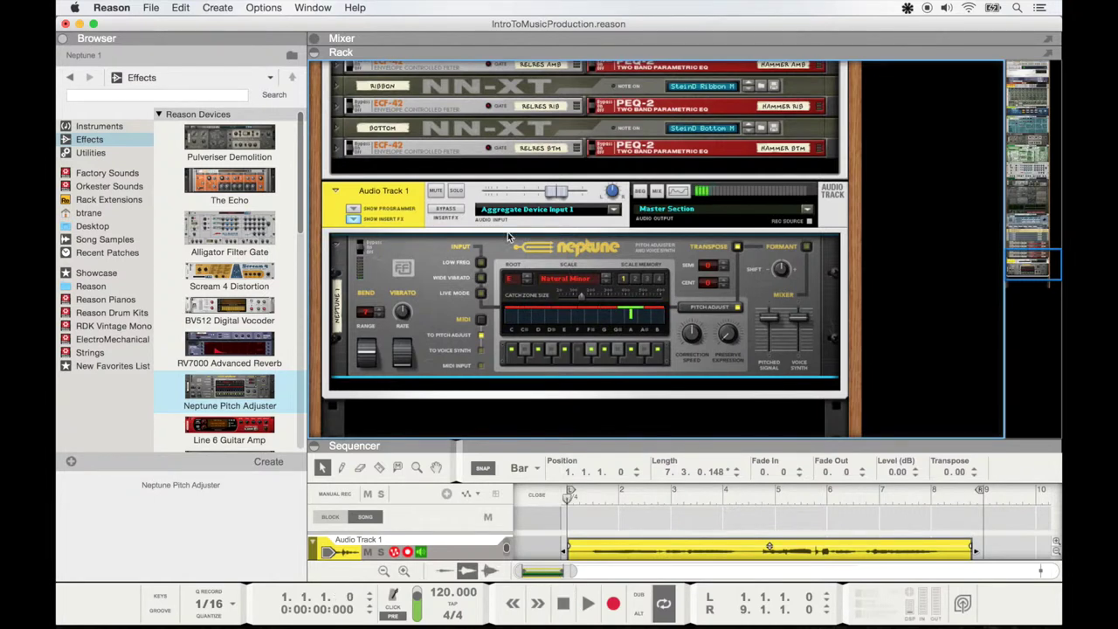
key("space")
left_click(536, 277)
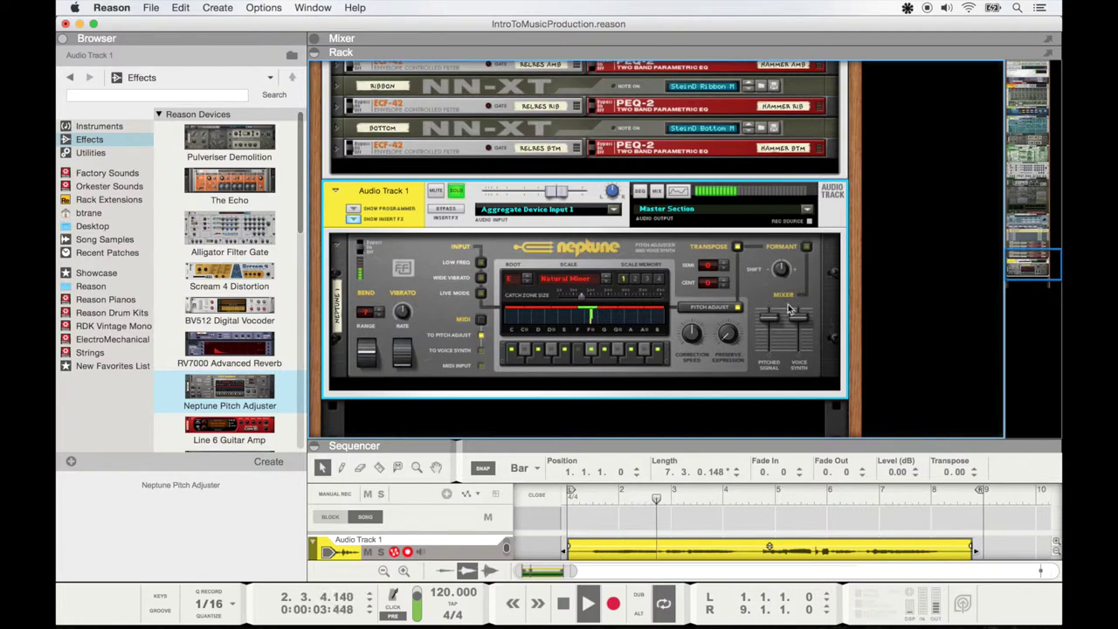
left_click(696, 338)
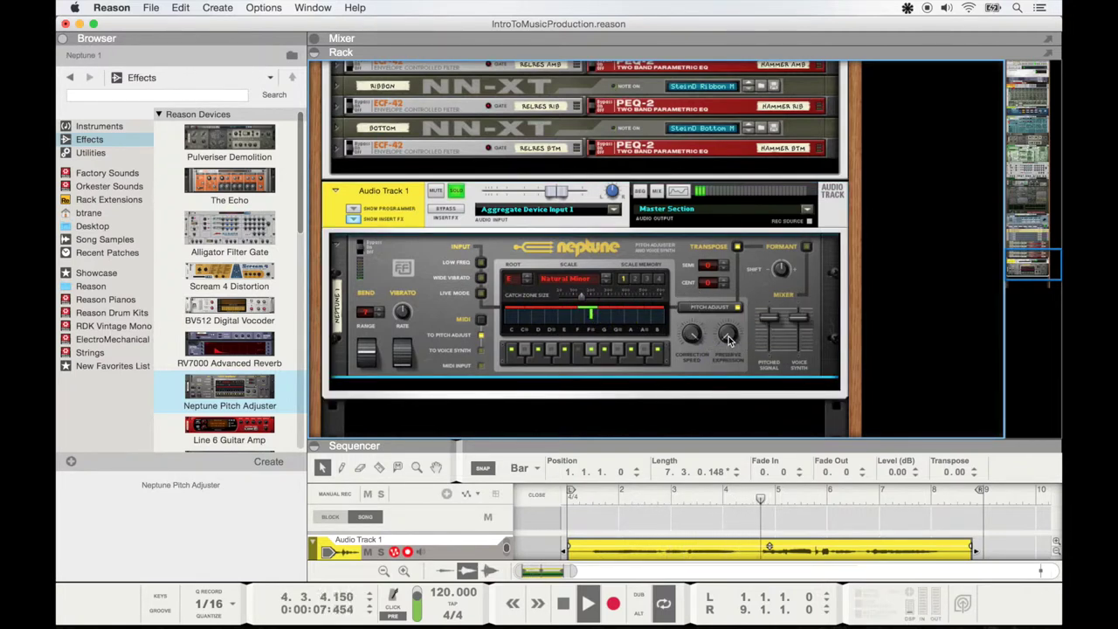
mouse_move(727, 333)
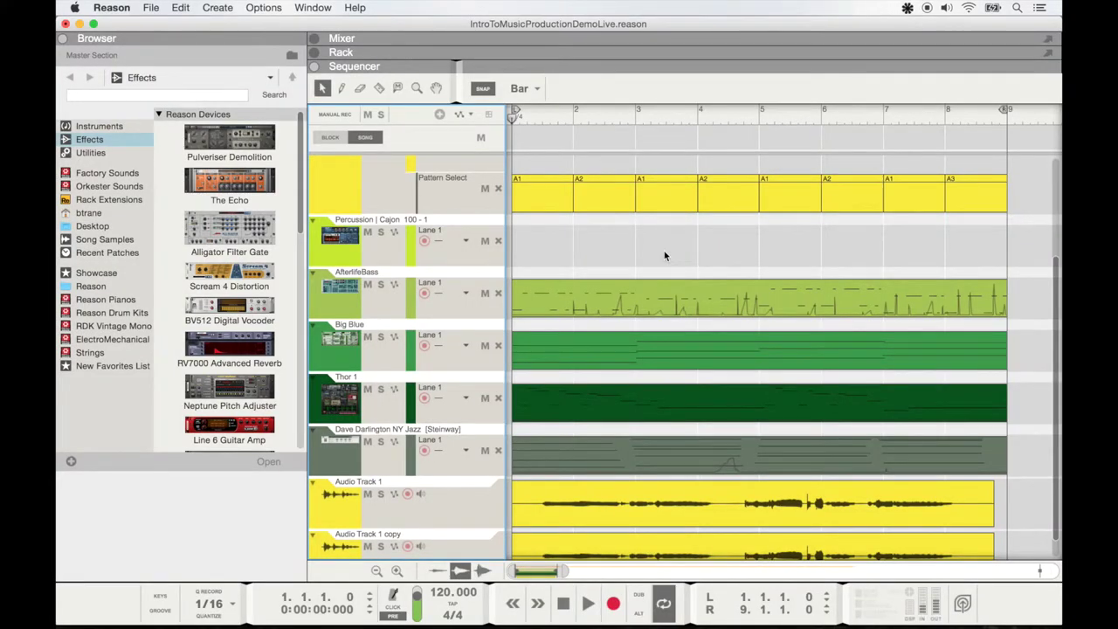
Open the main mixer and examine its channel strips from input, dynamics and EQ through inserts, sends and faders.
left_click(339, 39)
scroll(427, 230, "up", 10)
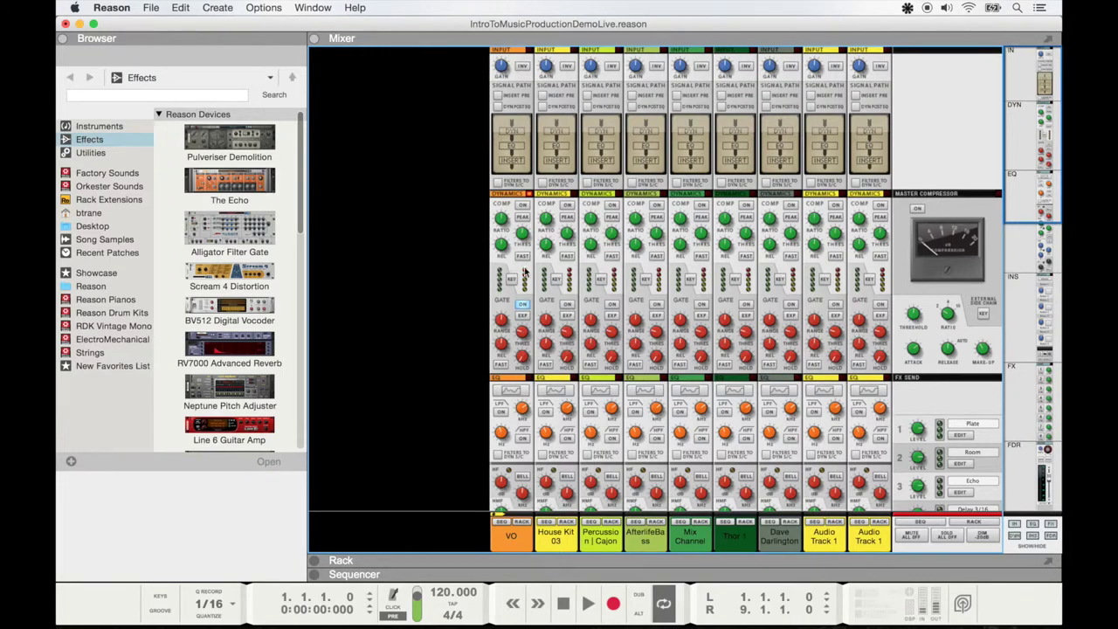
scroll(511, 339, "down", 8)
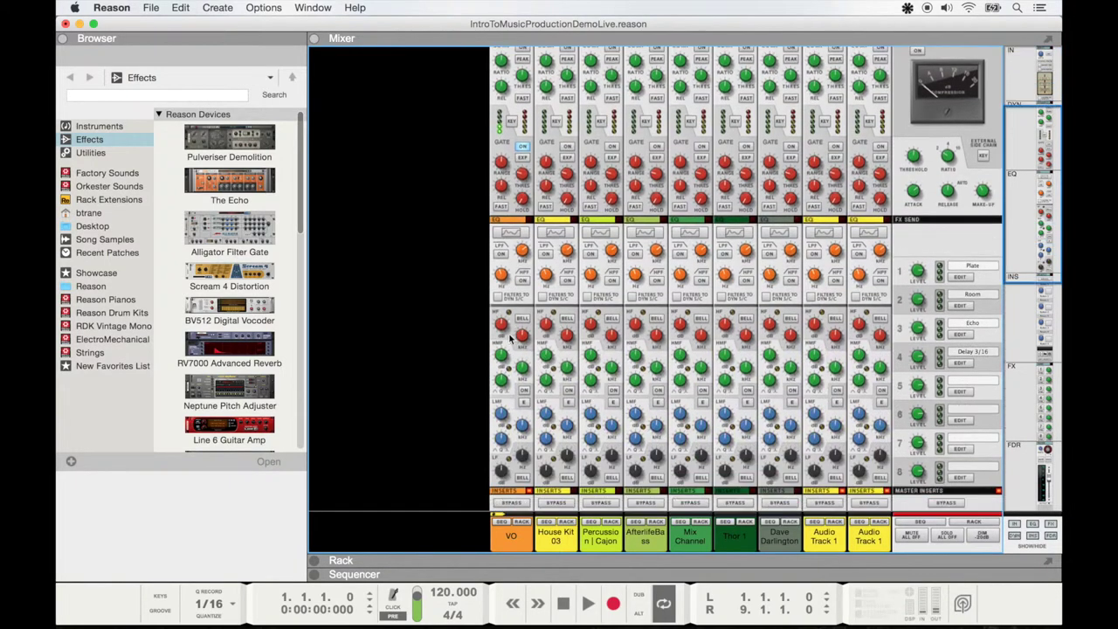
scroll(510, 339, "down", 4)
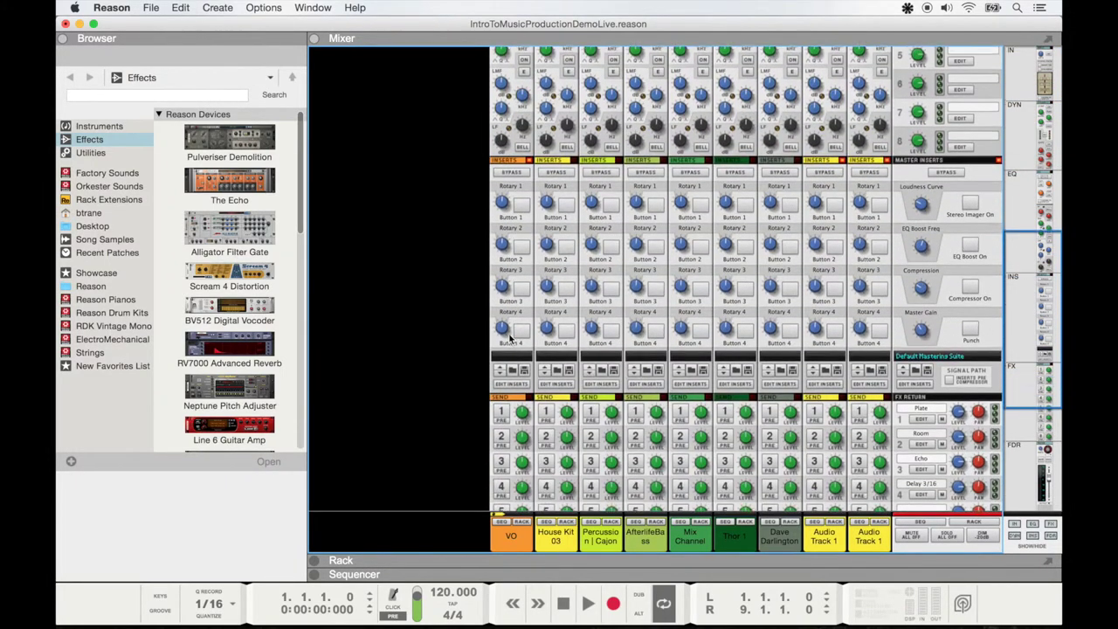
scroll(495, 341, "down", 10)
scroll(502, 381, "down", 3)
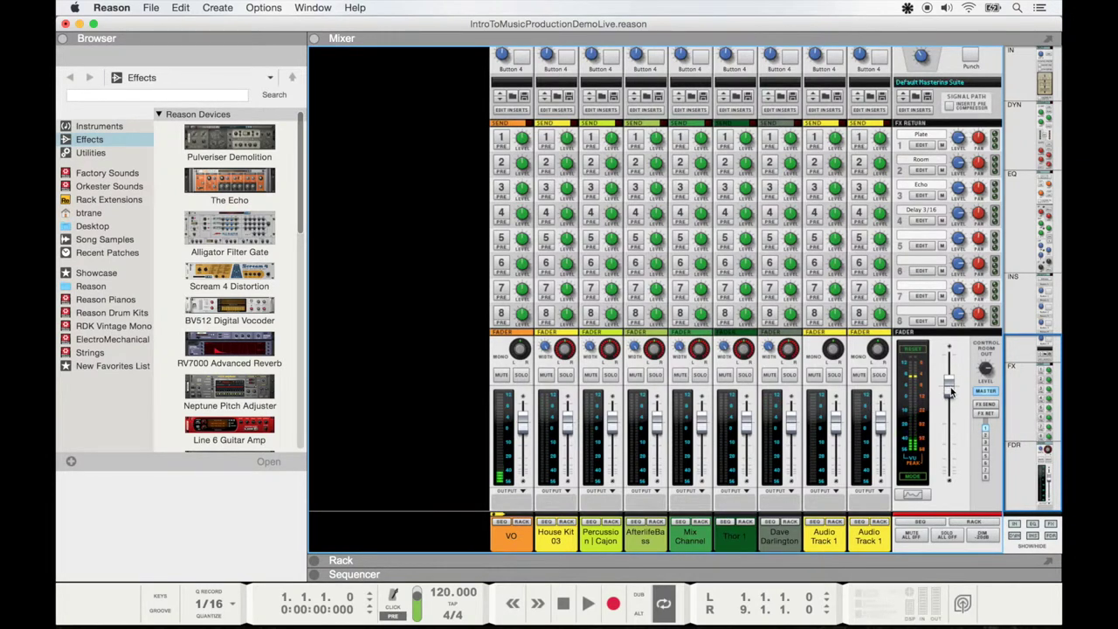
Create a Master Level automation lane and record the master fader rising from low and falling again over the eight-bar loop.
right_click(950, 392)
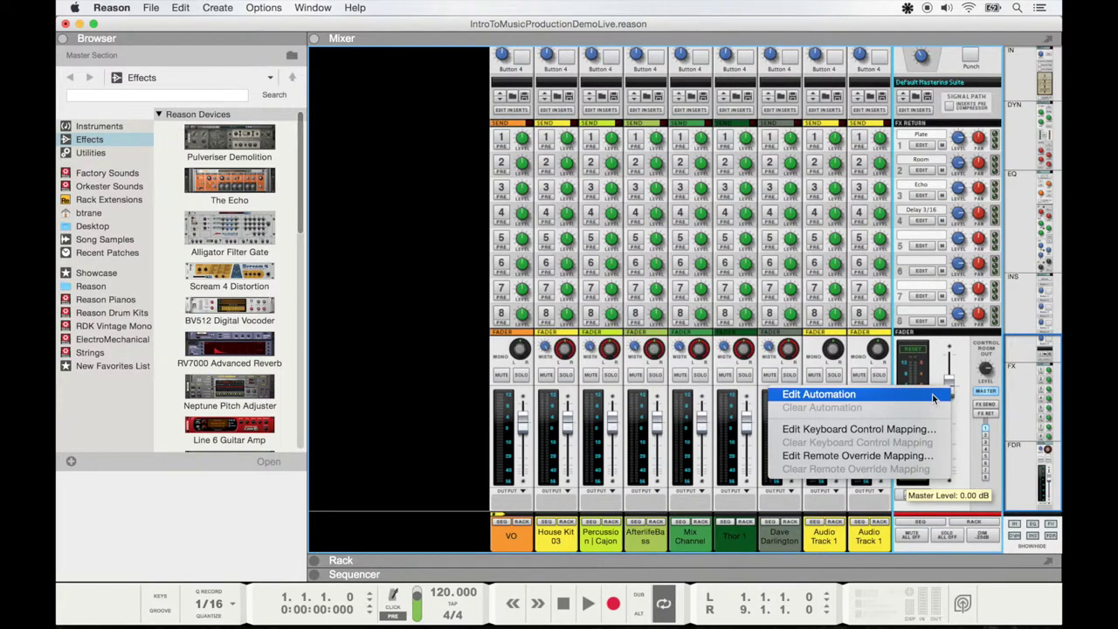
left_click(936, 396)
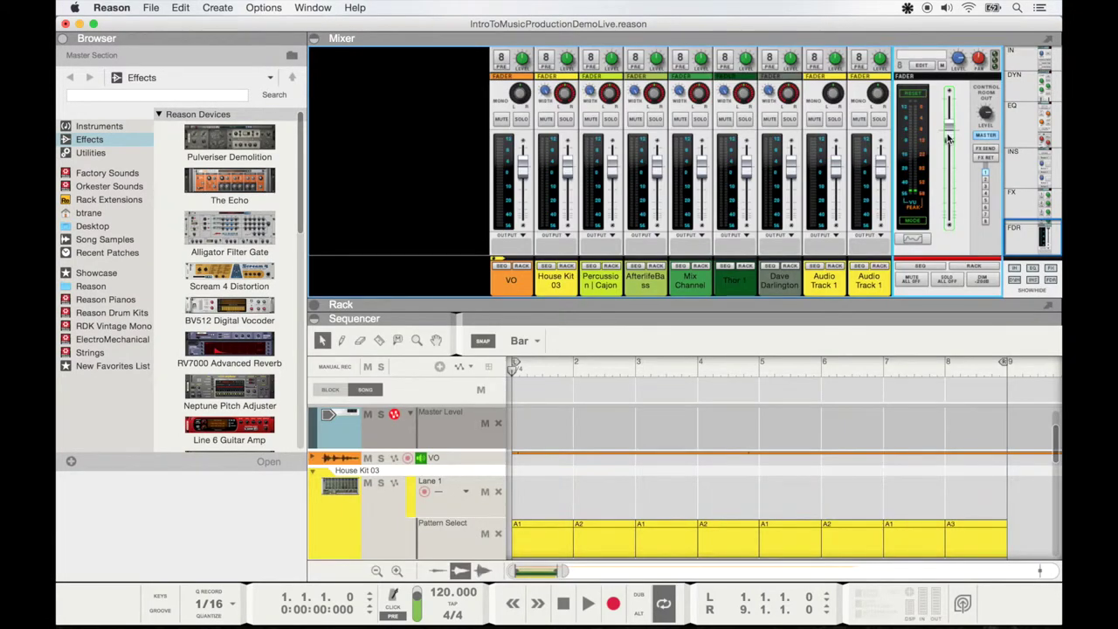
left_click_drag(948, 137, 952, 253)
key("super+Return")
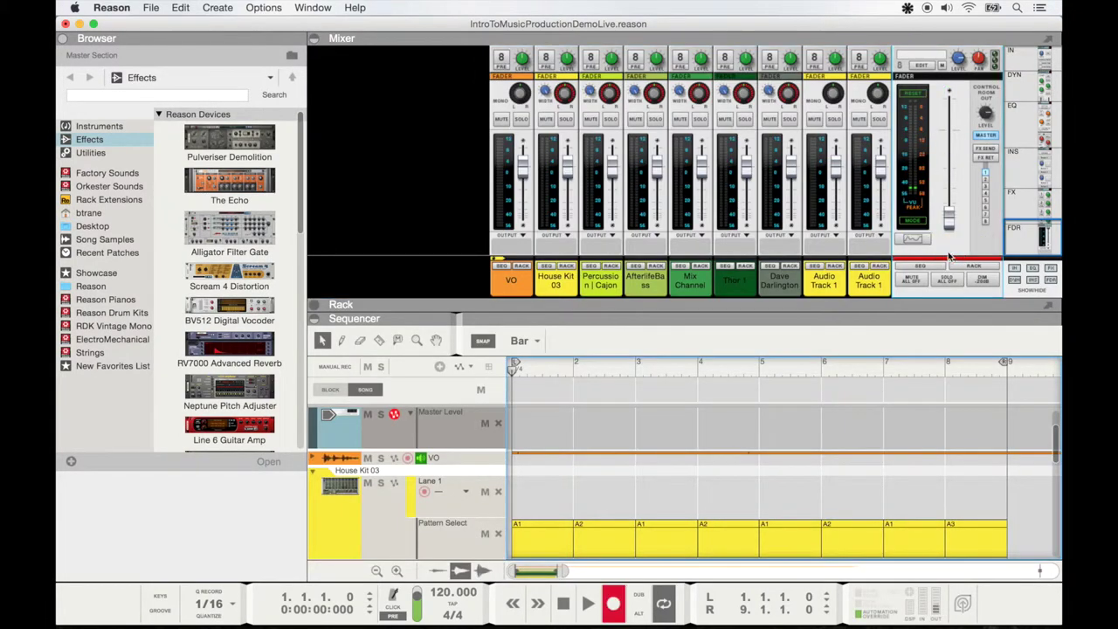
mouse_move(950, 223)
left_mouse_down()
mouse_move(952, 242)
mouse_move(951, 134)
mouse_move(942, 204)
left_mouse_up()
key("space")
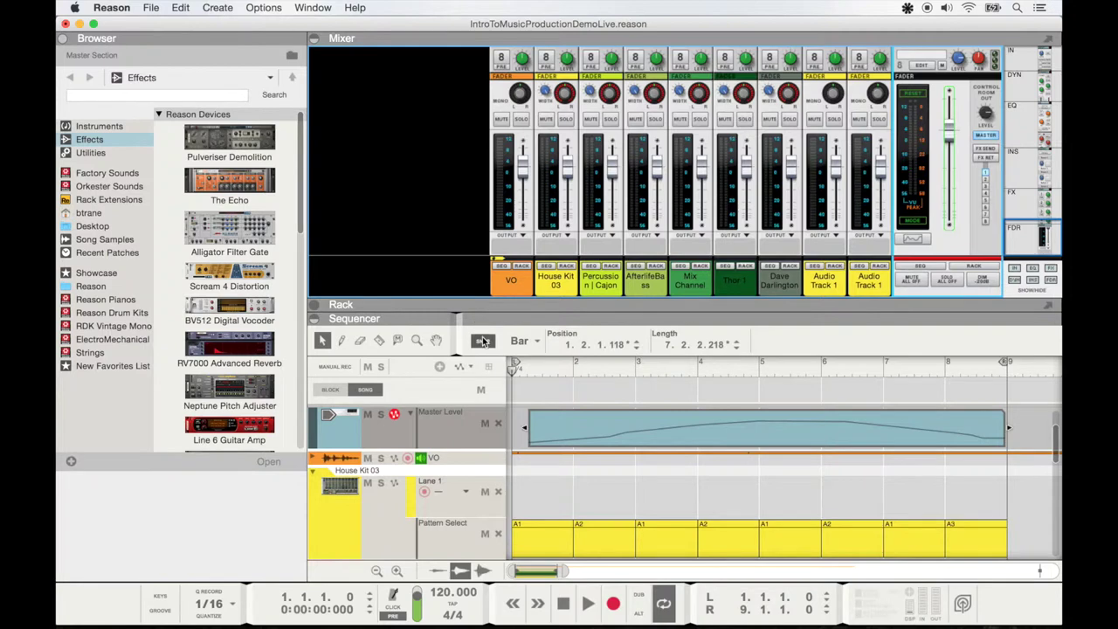
Extend the start of the Master Level automation clip to bar 1 with snapping off and play back the mix.
left_click_drag(522, 427, 513, 426)
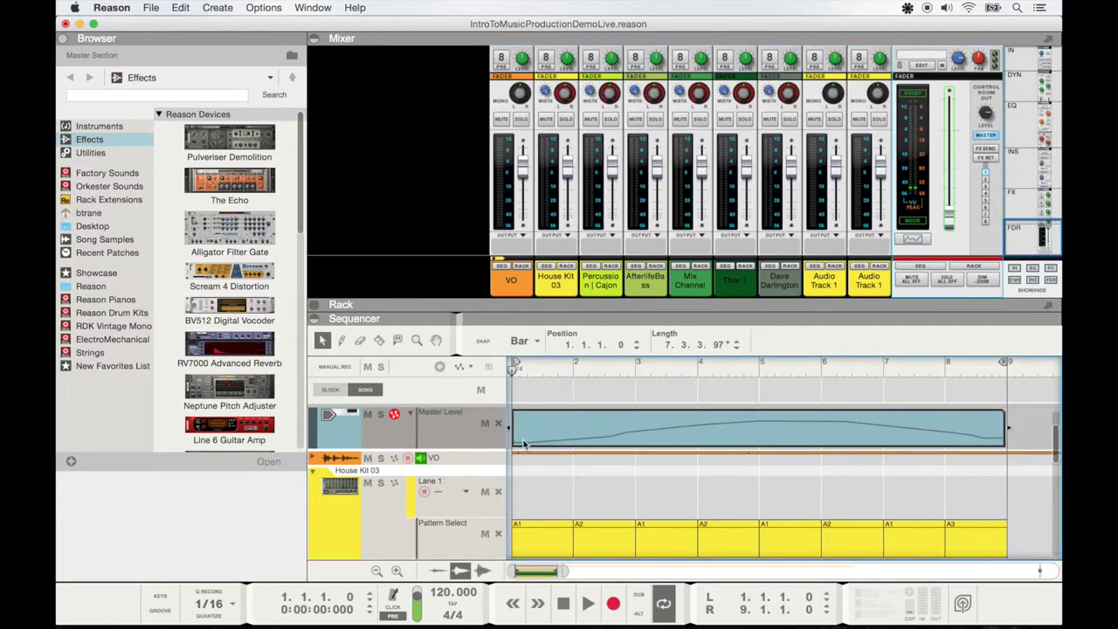
key("space")
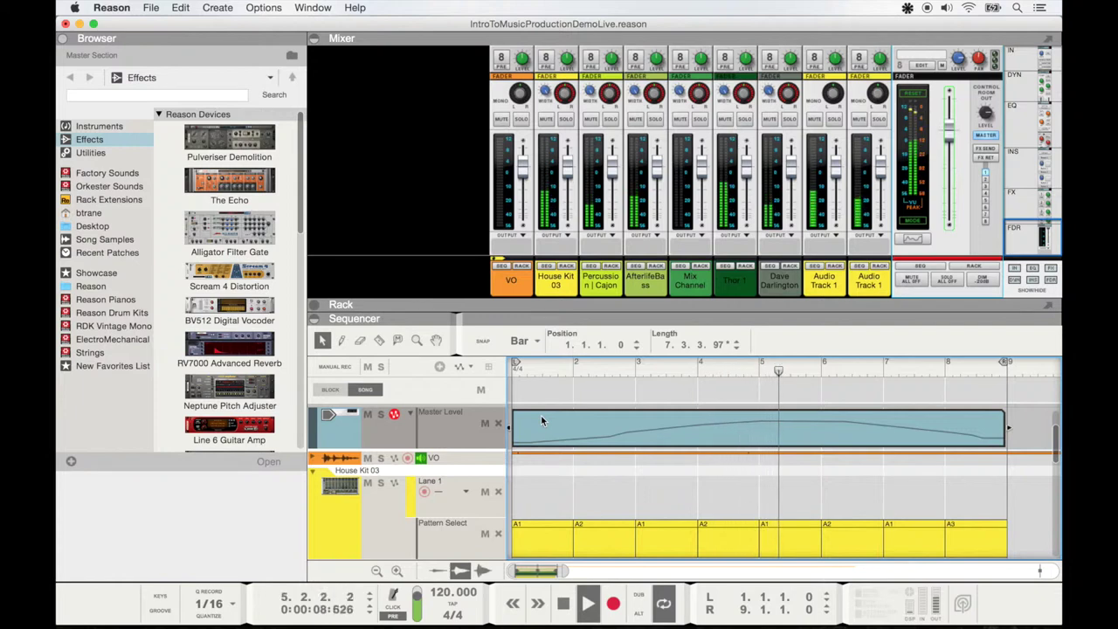
key("space")
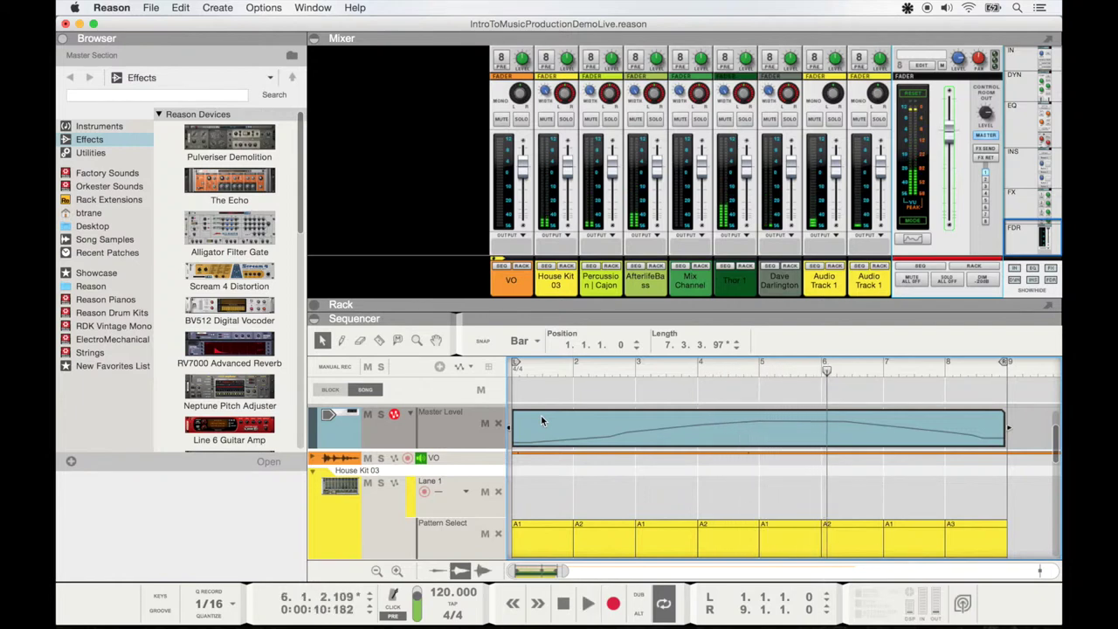
left_click(151, 7)
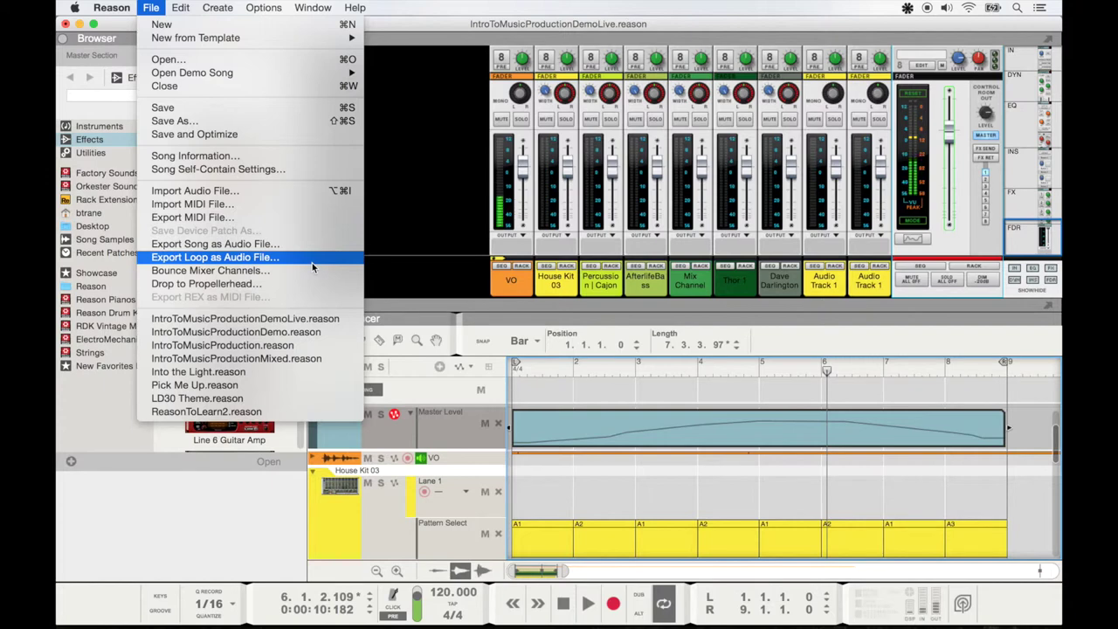
left_click(439, 244)
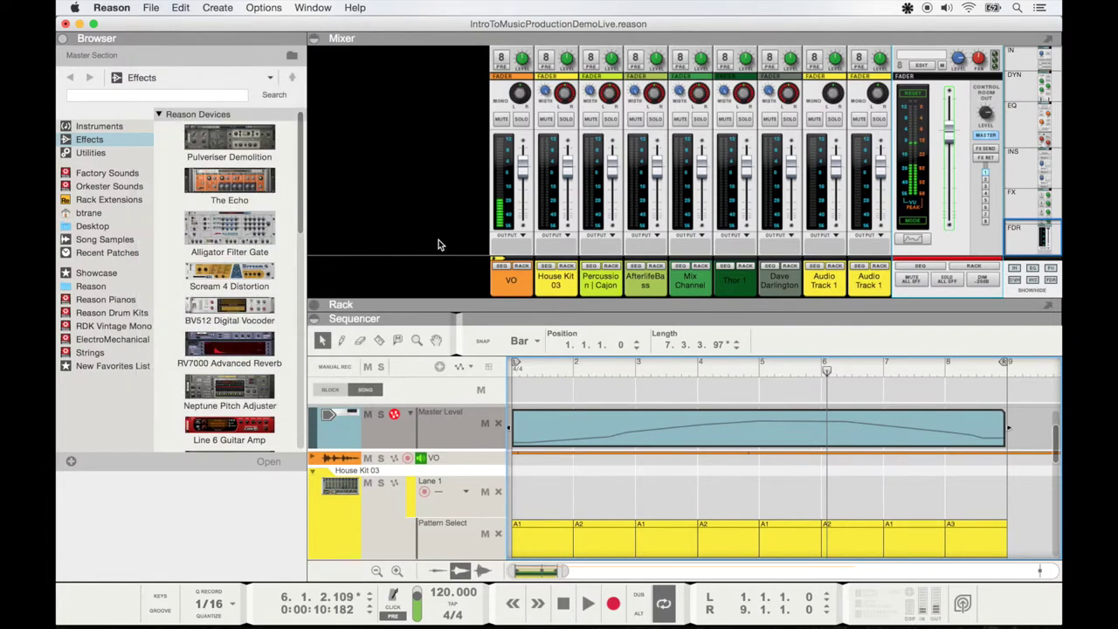